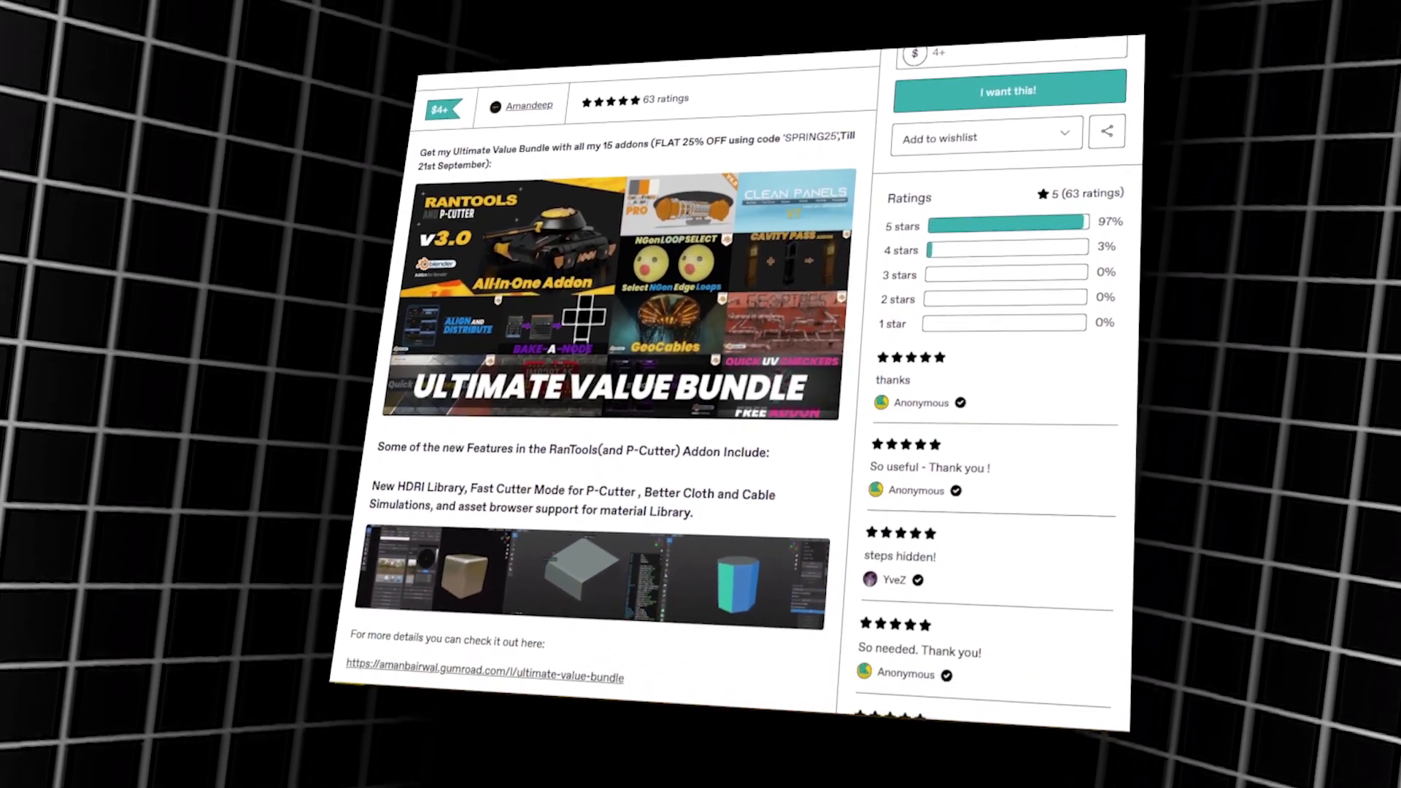
Hide the monkey figurine, the large green plant, the purple trees and the blue plant in turn, and restore the last hidden object.
middle_click_drag(538, 424, 498, 374)
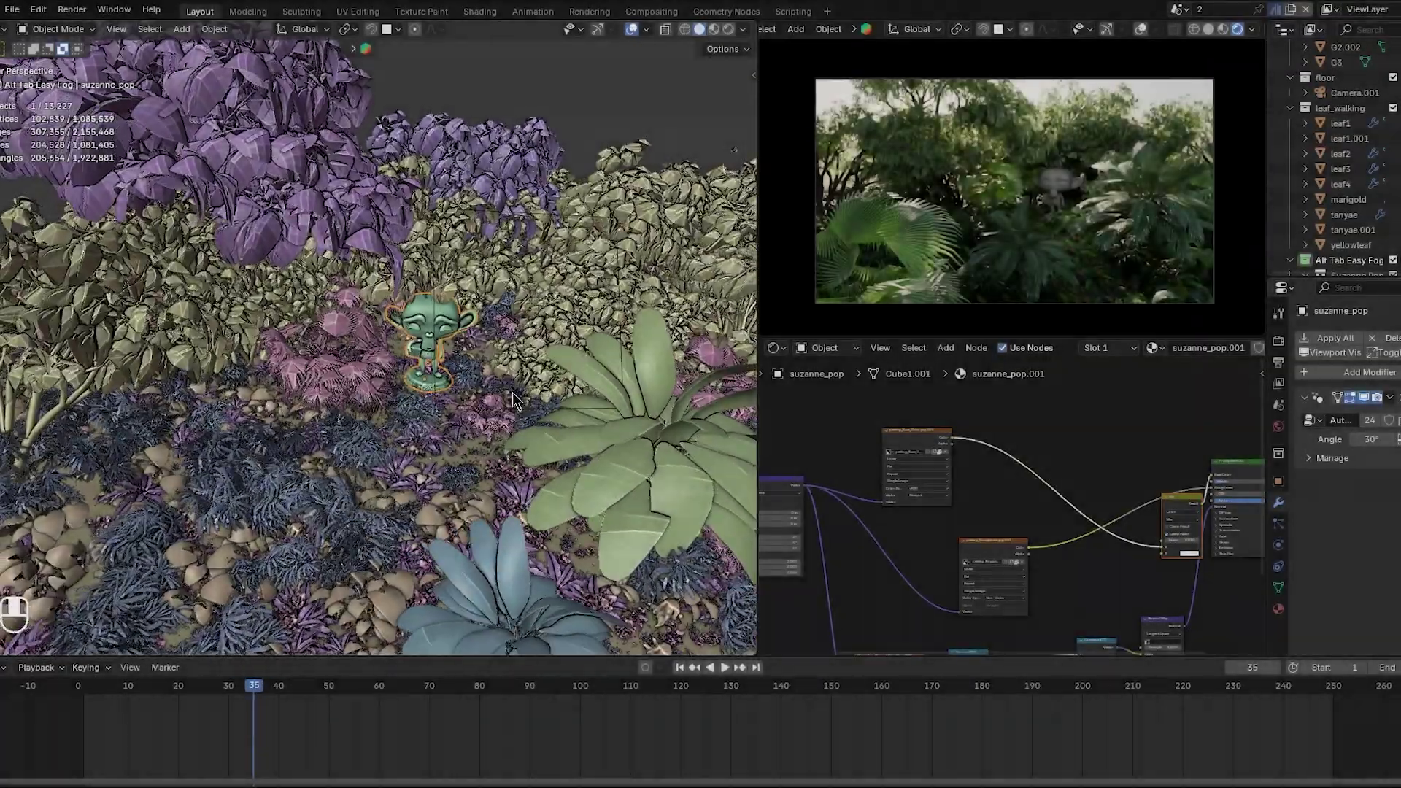
key("h")
left_click(655, 475)
key("h")
left_click(290, 178)
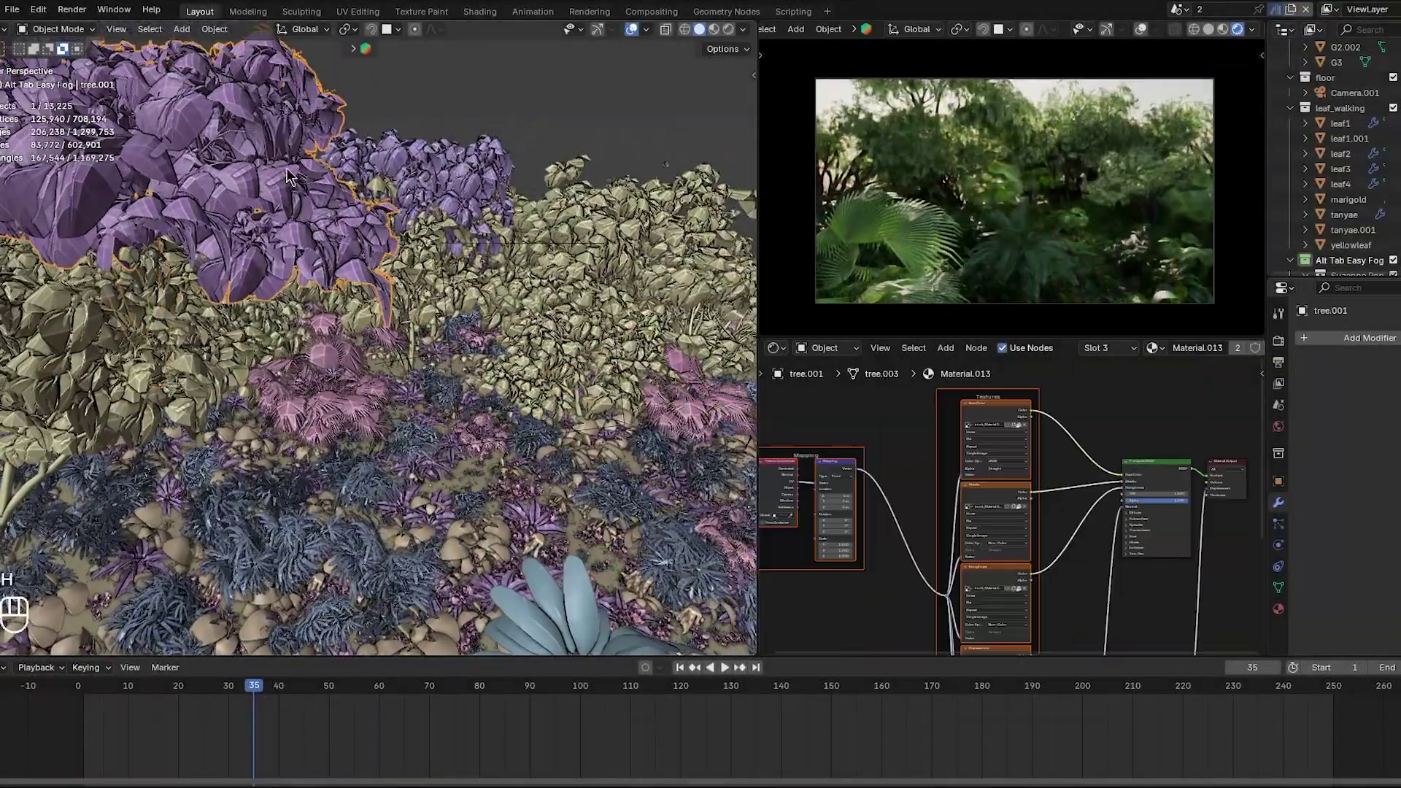
middle_click_drag(464, 248, 416, 288)
middle_click_drag(420, 365, 408, 328, "shift")
left_click(401, 515)
key("h")
middle_click_drag(402, 497, 417, 460)
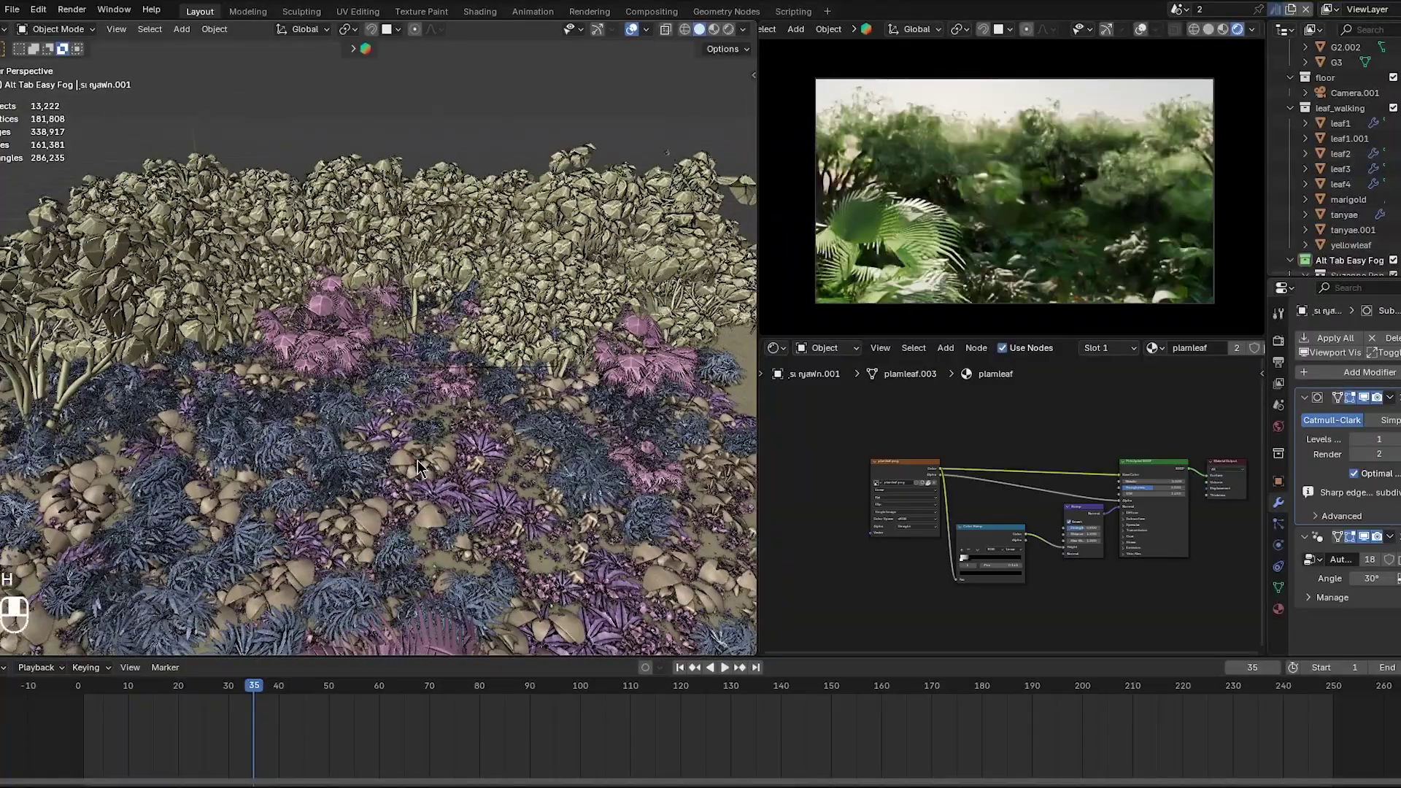
key("alt+h")
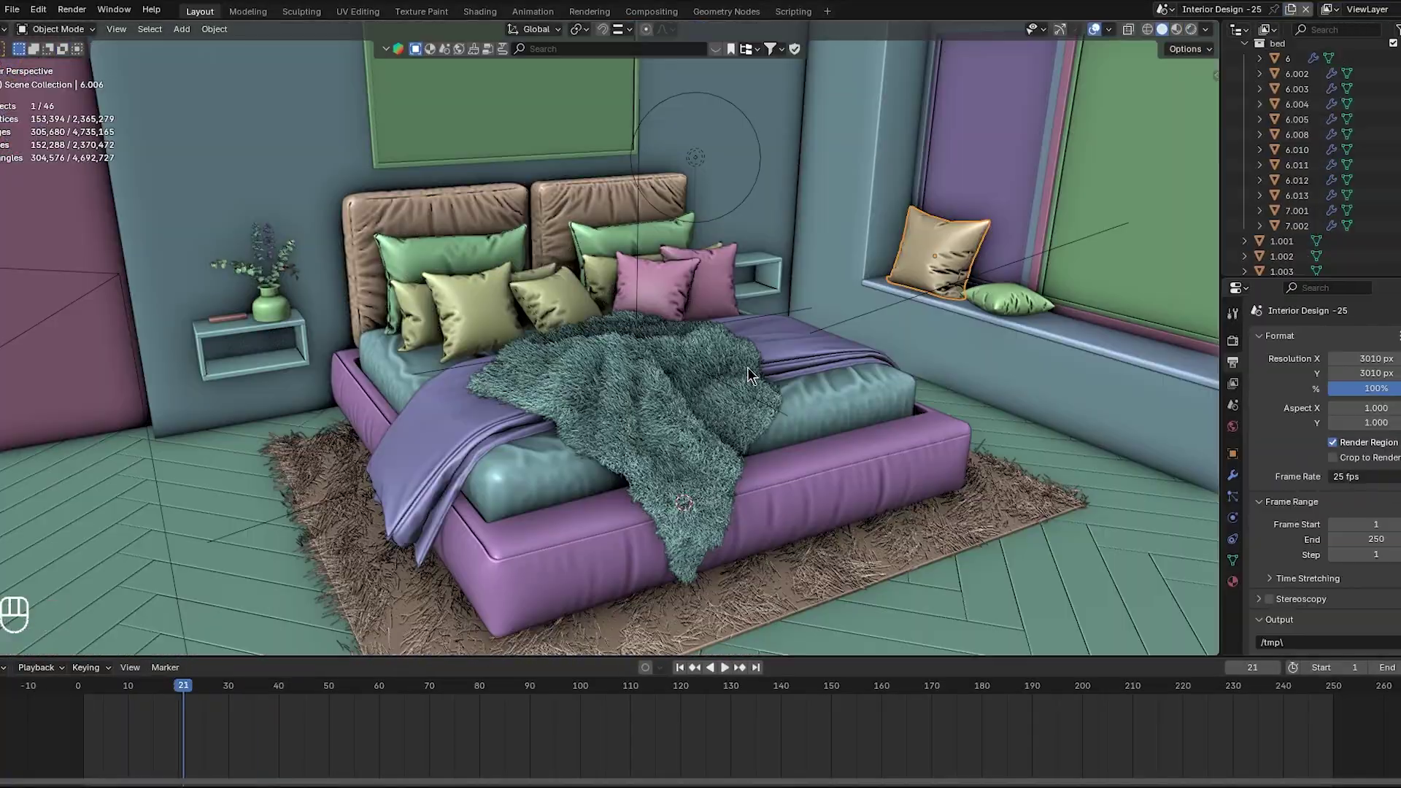
Hide the fur throw and the mattress on the bed.
scroll(647, 387, "up", 2)
left_click(647, 387)
scroll(646, 387, "up", 3)
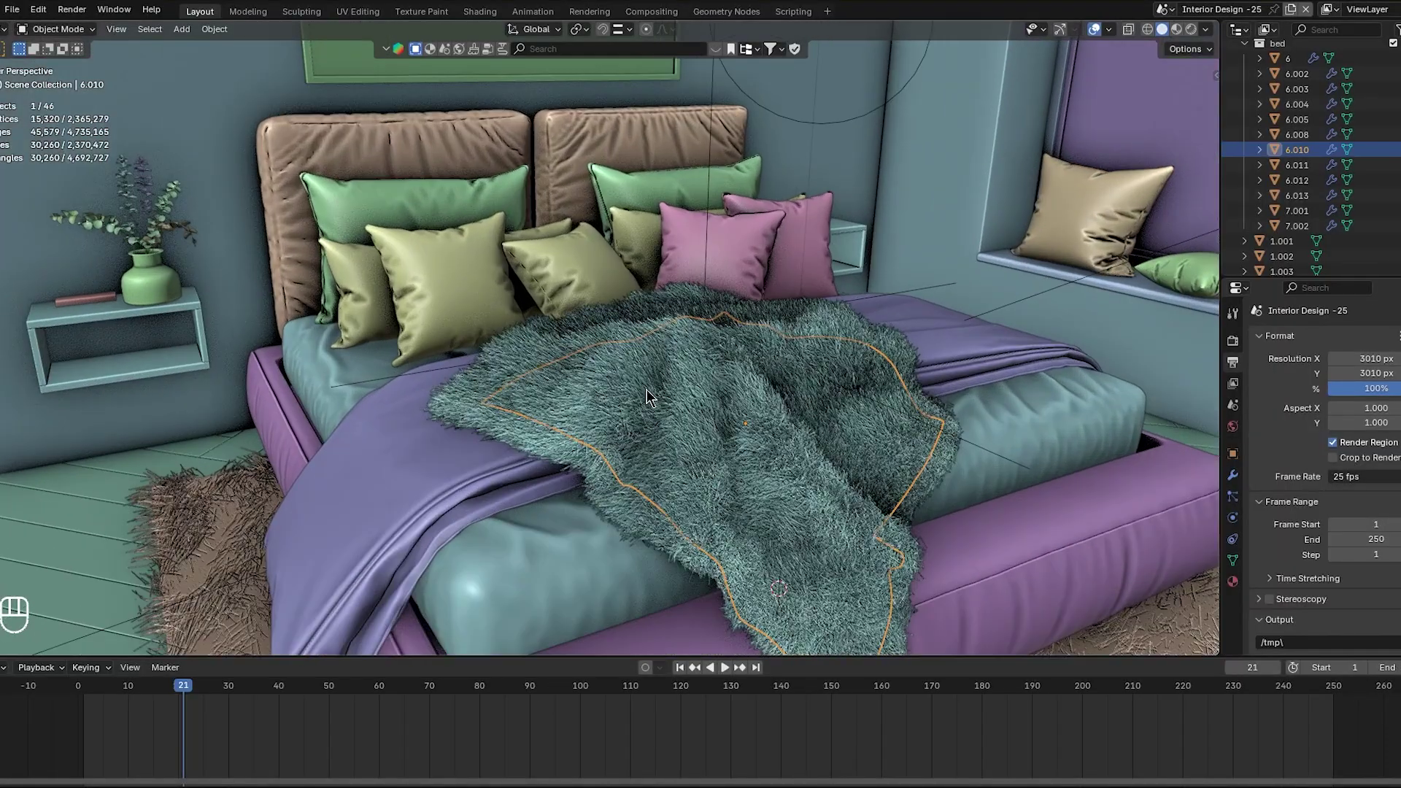
key("h")
left_click(597, 510)
key("h")
Reshape the purple blanket's mesh by moving several of its edges with proportional editing, and return to Object Mode.
left_click(501, 496)
middle_click_drag(500, 497, 543, 393, "shift")
key("Tab")
left_click(572, 411)
scroll(572, 421, "up", 2)
key("g")
left_click(580, 444)
middle_click_drag(580, 444, 549, 482)
key("g")
left_click(748, 429)
left_click(517, 514)
key("g")
left_click(544, 527)
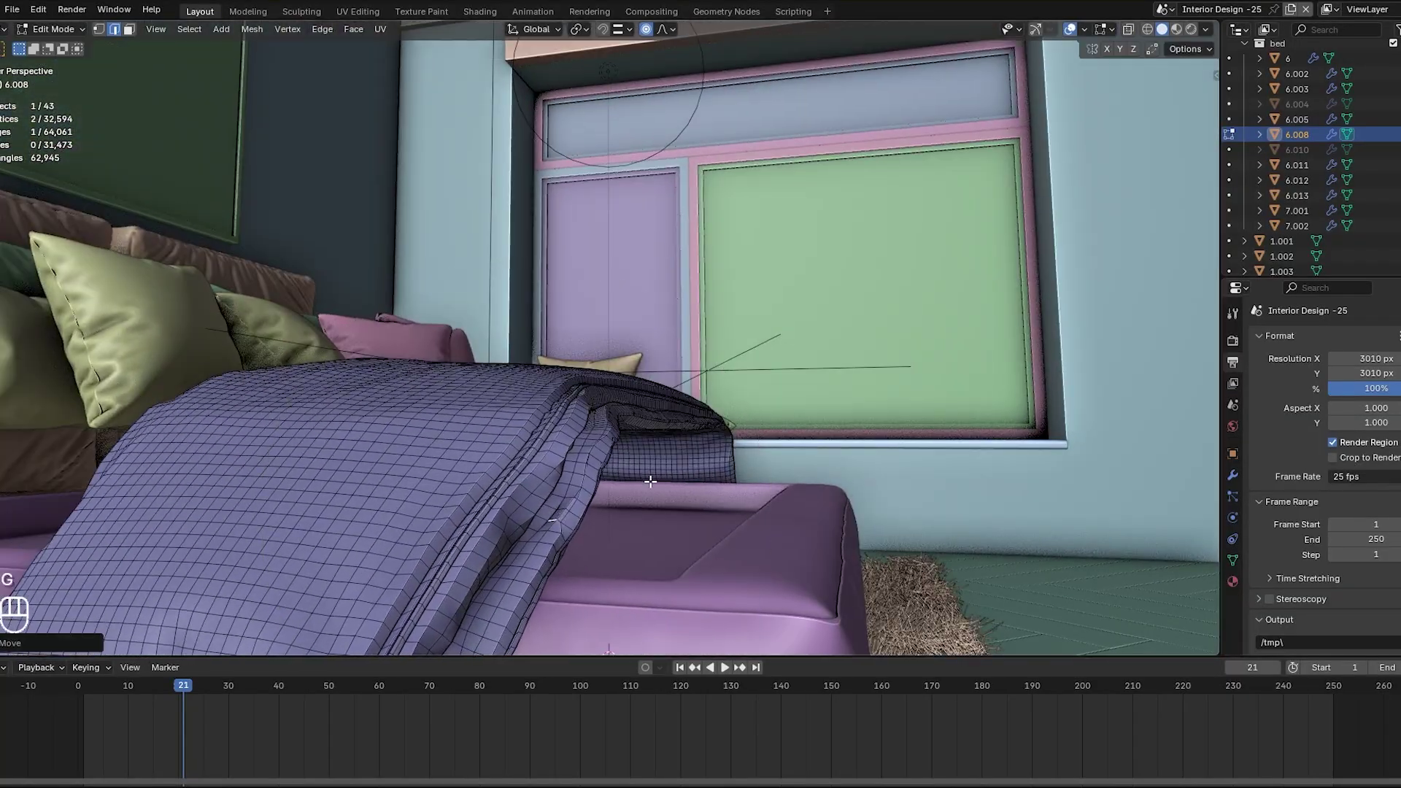
middle_click_drag(654, 479, 584, 479)
scroll(624, 481, "down", 1)
key("Tab")
Unhide the mattress and the fur throw one at a time.
middle_click_drag(647, 446, 610, 473, "shift")
key("alt+h")
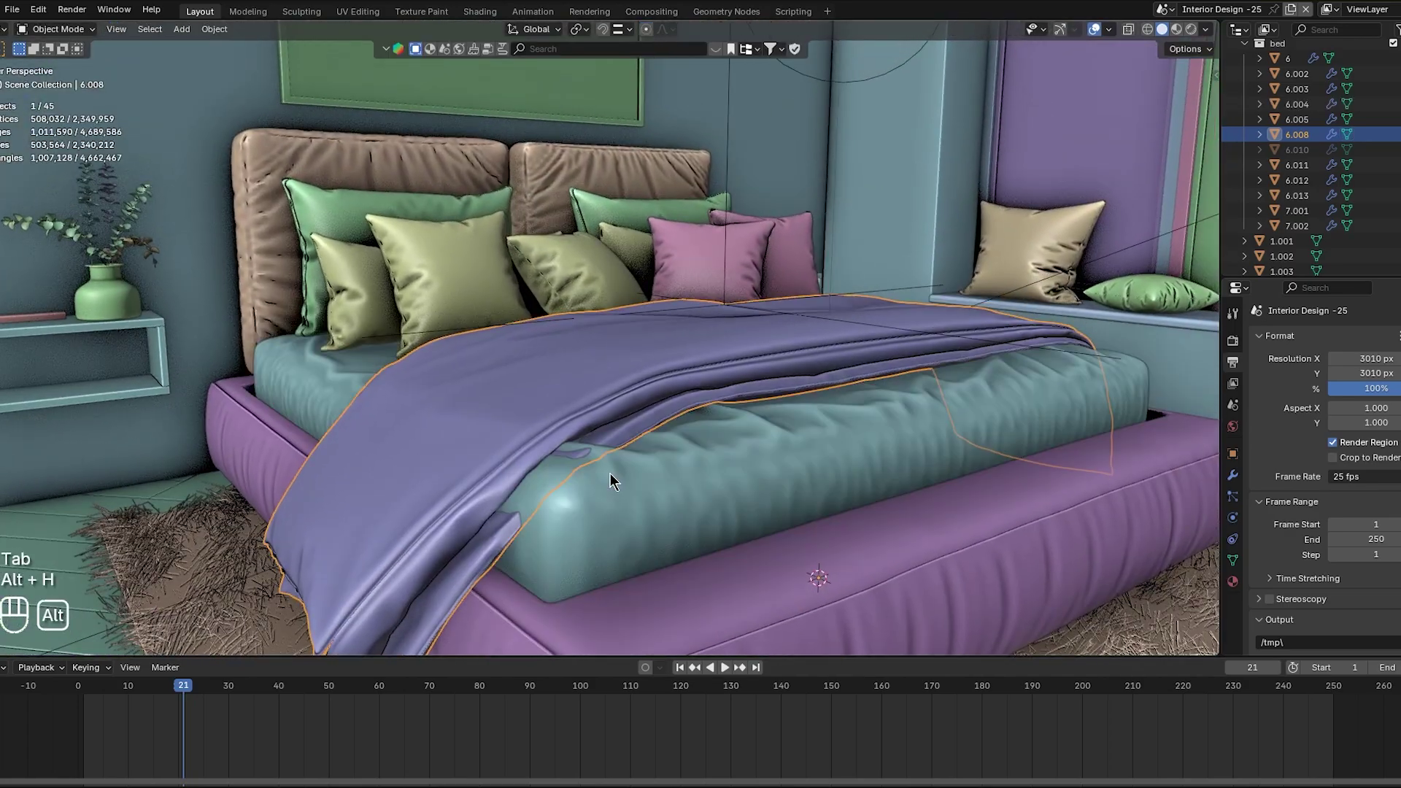
key("alt+h")
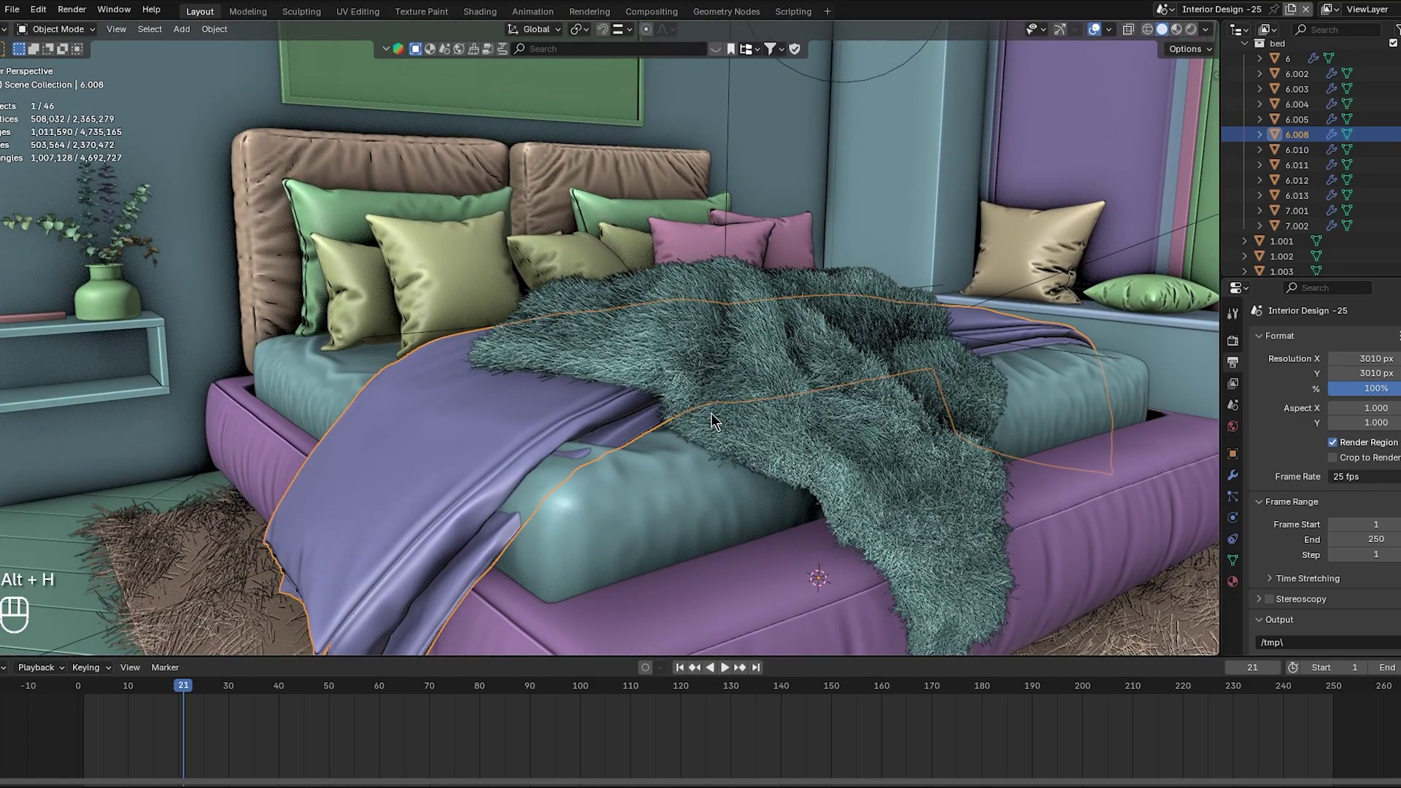
Hide the fur throw and reshape the mattress corner beside the blanket by moving an edge with proportional editing.
left_click(705, 428)
key("h")
left_click(693, 458)
middle_click_drag(652, 448, 665, 395, "shift")
scroll(664, 396, "up", 3)
key("Tab")
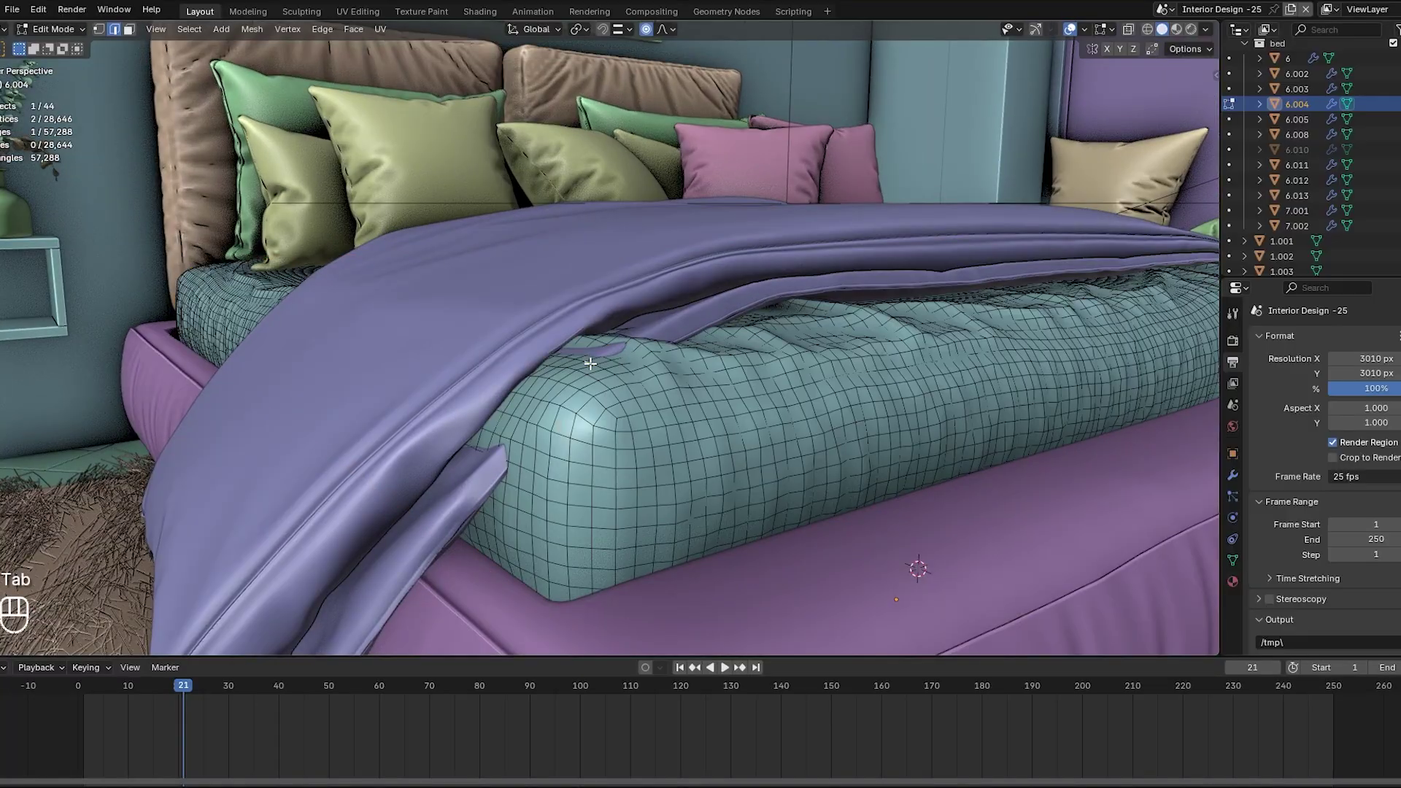
left_click(573, 393)
middle_click_drag(573, 393, 515, 409)
left_click(523, 439)
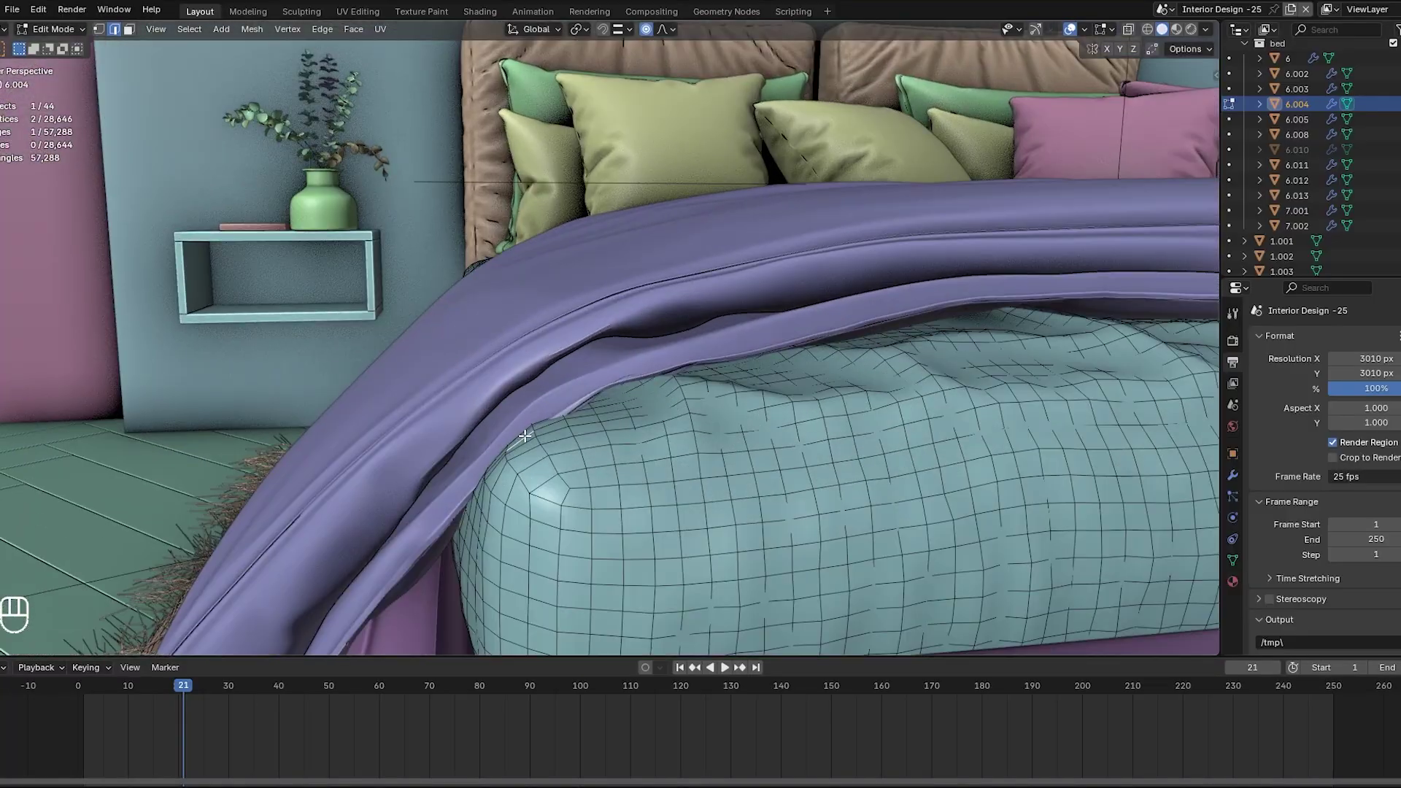
key("g")
left_click(540, 440)
scroll(544, 438, "down", 5)
middle_click_drag(792, 427, 685, 361)
key("Tab")
Unhide the fur throw and move an edge of its mesh with proportional editing.
scroll(649, 375, "down", 3)
key("alt+h")
key("Tab")
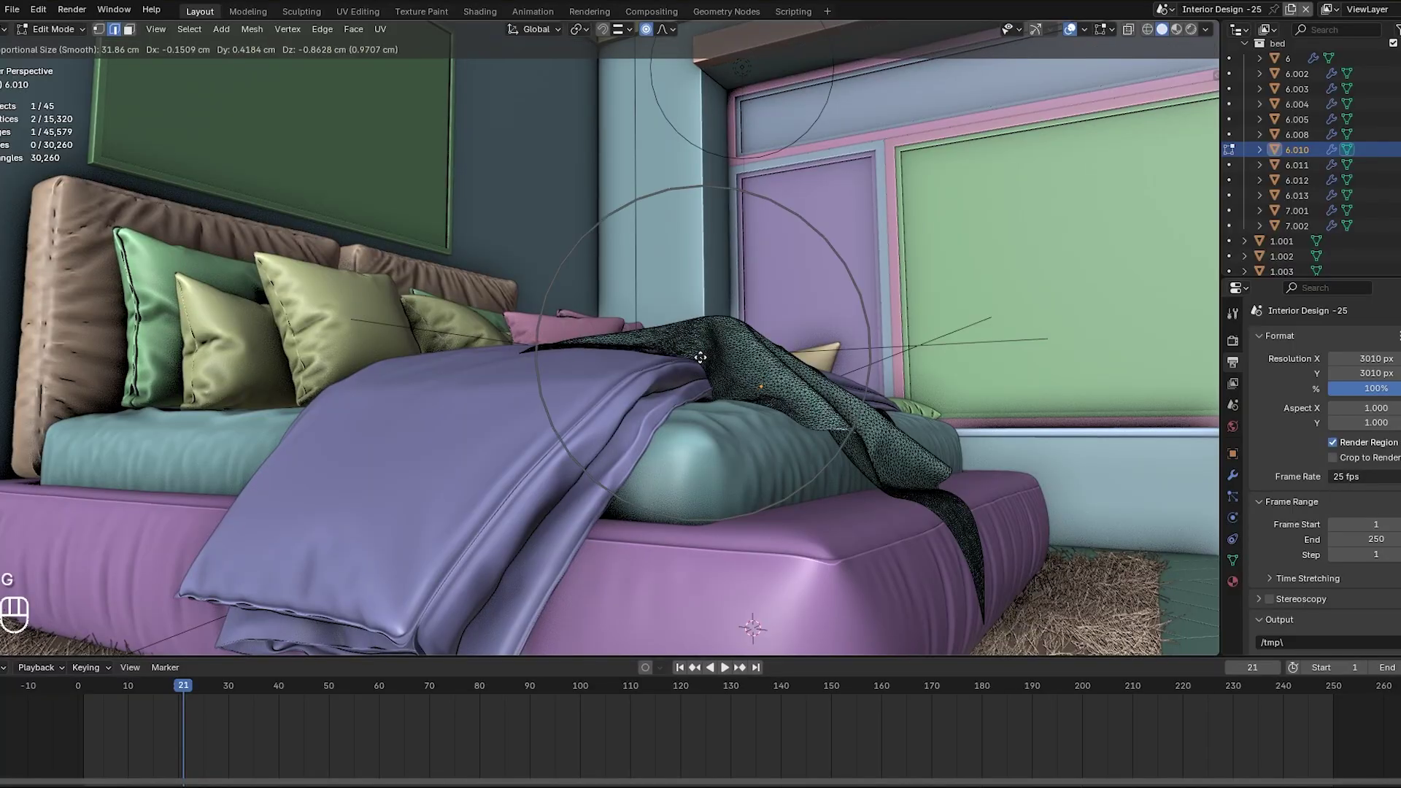
left_click(700, 357)
scroll(700, 357, "down", 4)
middle_click_drag(700, 356, 635, 404)
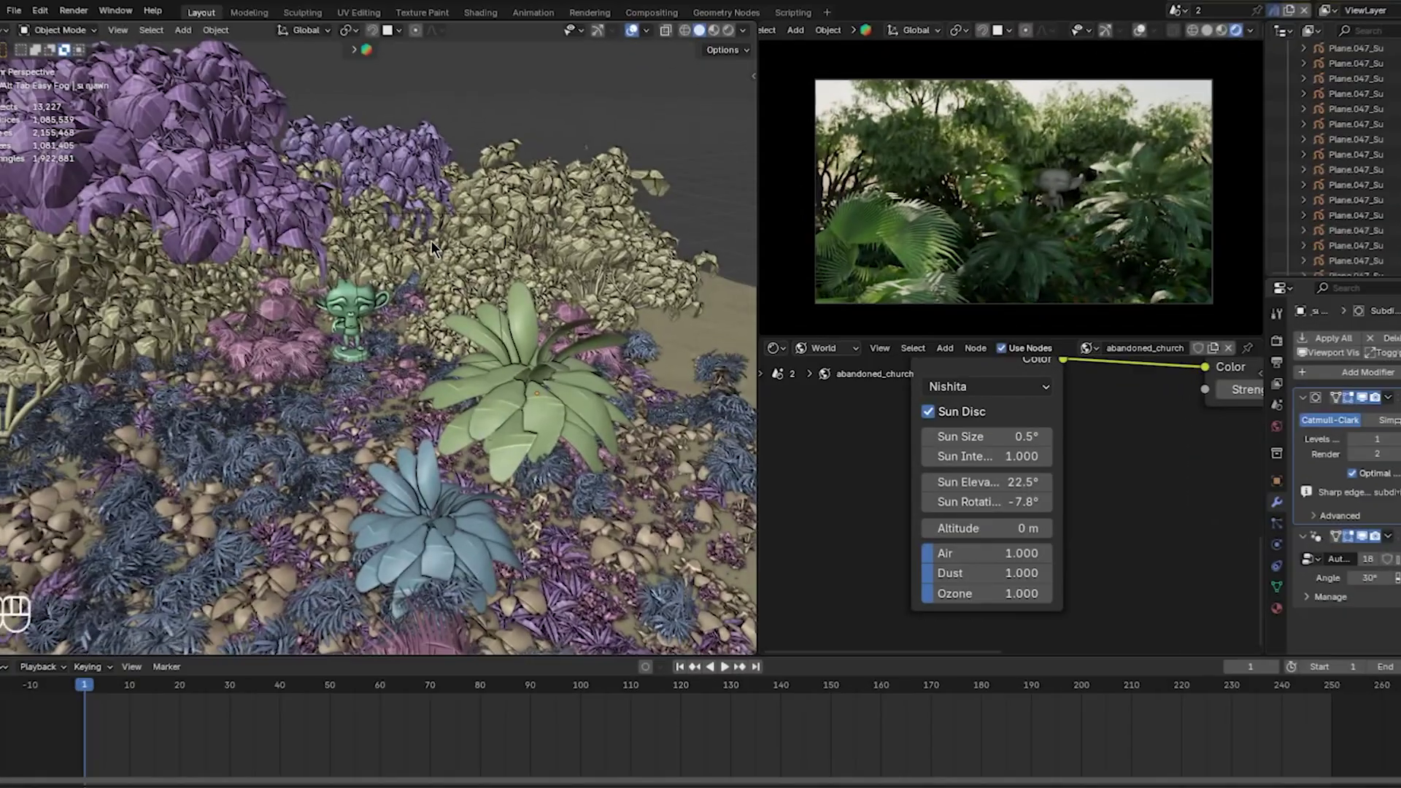
Hide both purple trees, the large green plant and the blue plant in the jungle scene.
left_click(401, 150)
key("h")
left_click(247, 129)
key("h")
left_click(527, 370)
key("h")
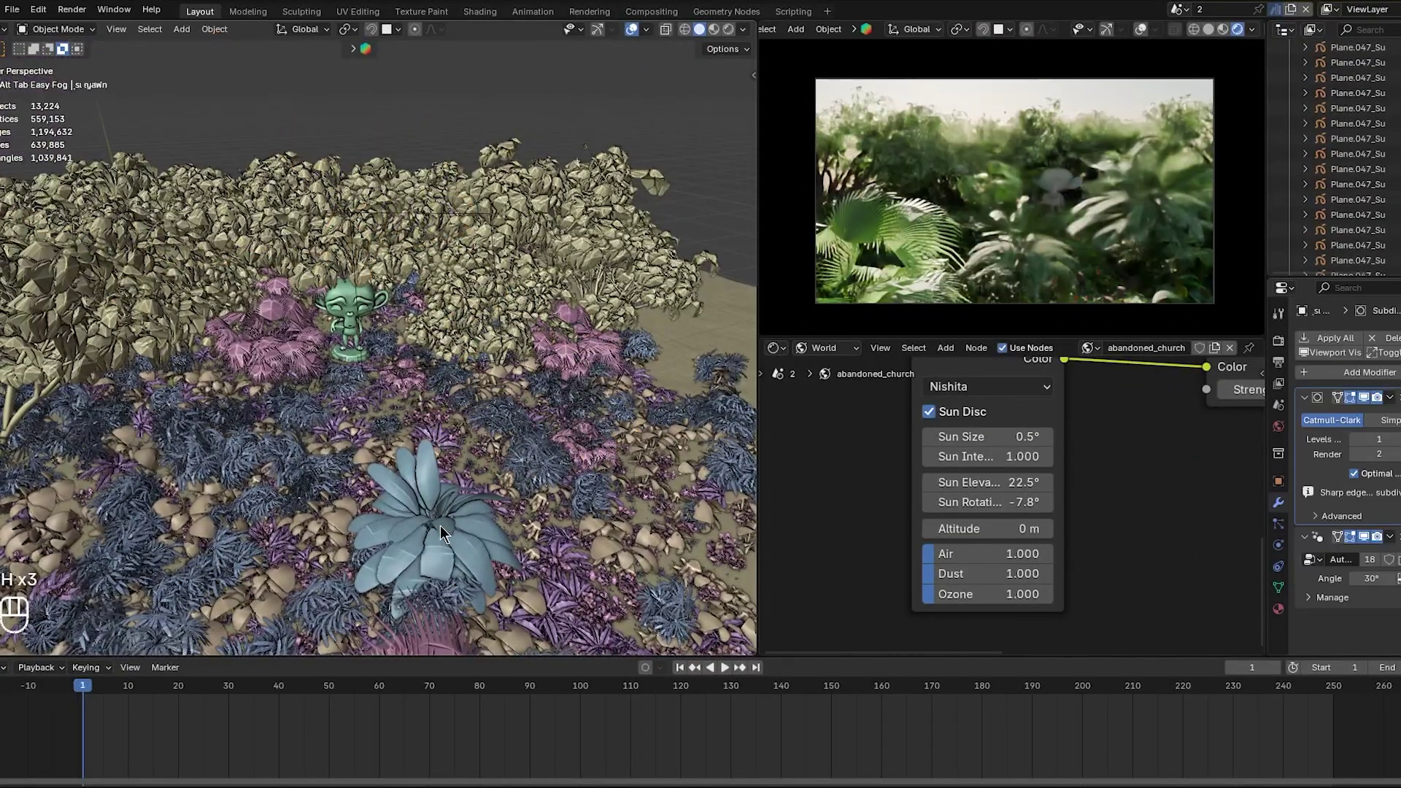
left_click(441, 525)
key("h")
Unhide the blue plant and the large green plant one at a time.
middle_click_drag(441, 451, 482, 351)
key("alt+h")
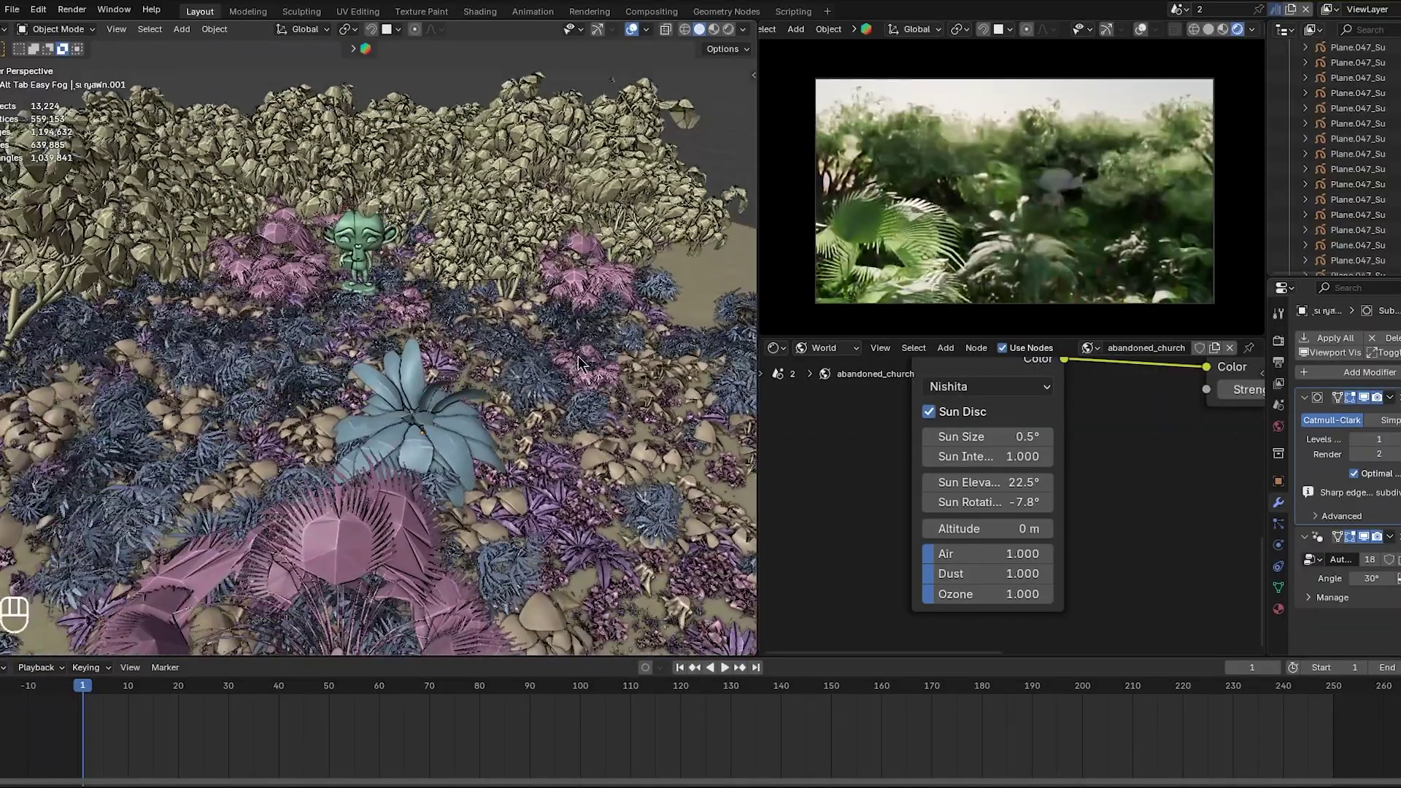
scroll(1027, 273, "up", 1)
middle_click_drag(1026, 274, 1012, 224, "shift")
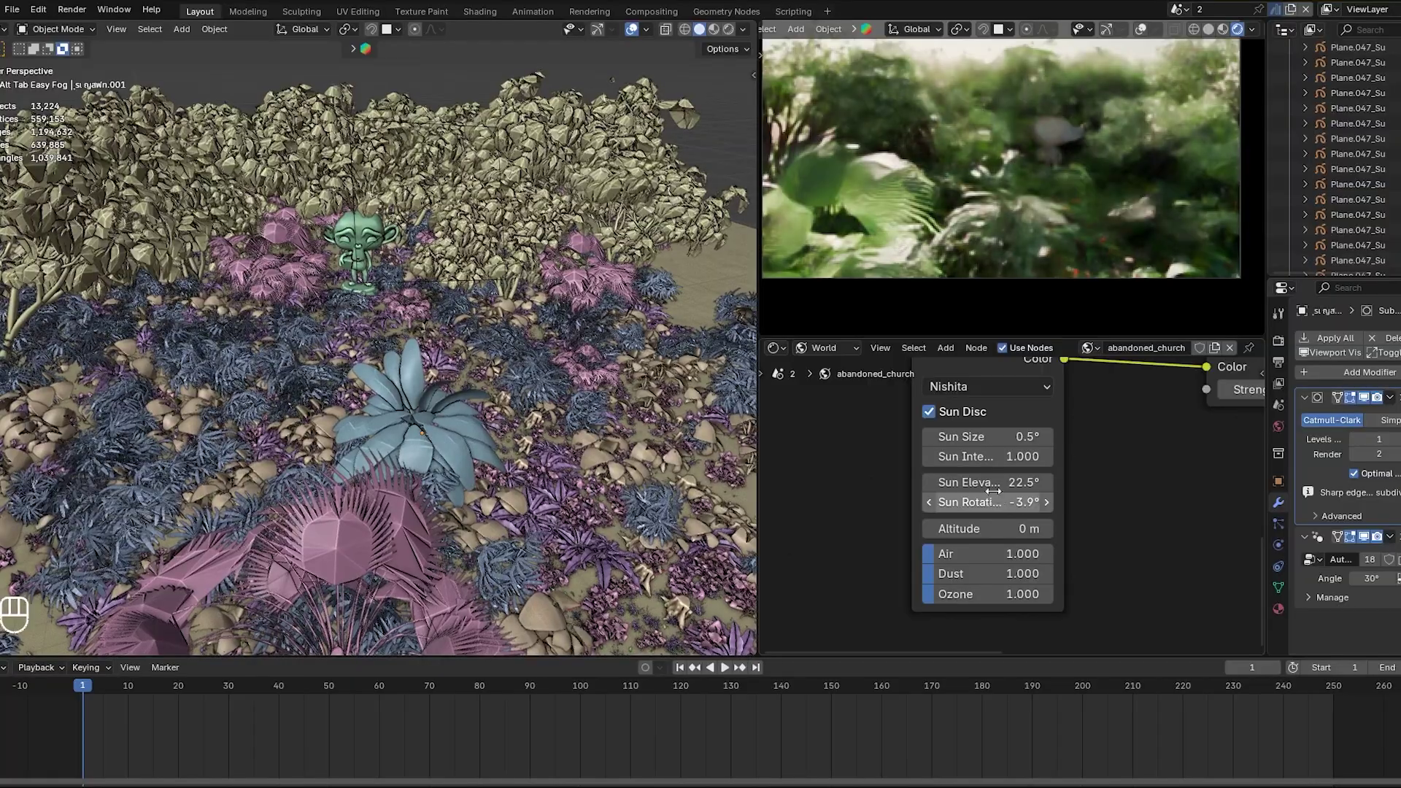
scroll(991, 237, "down", 2)
key("alt+h")
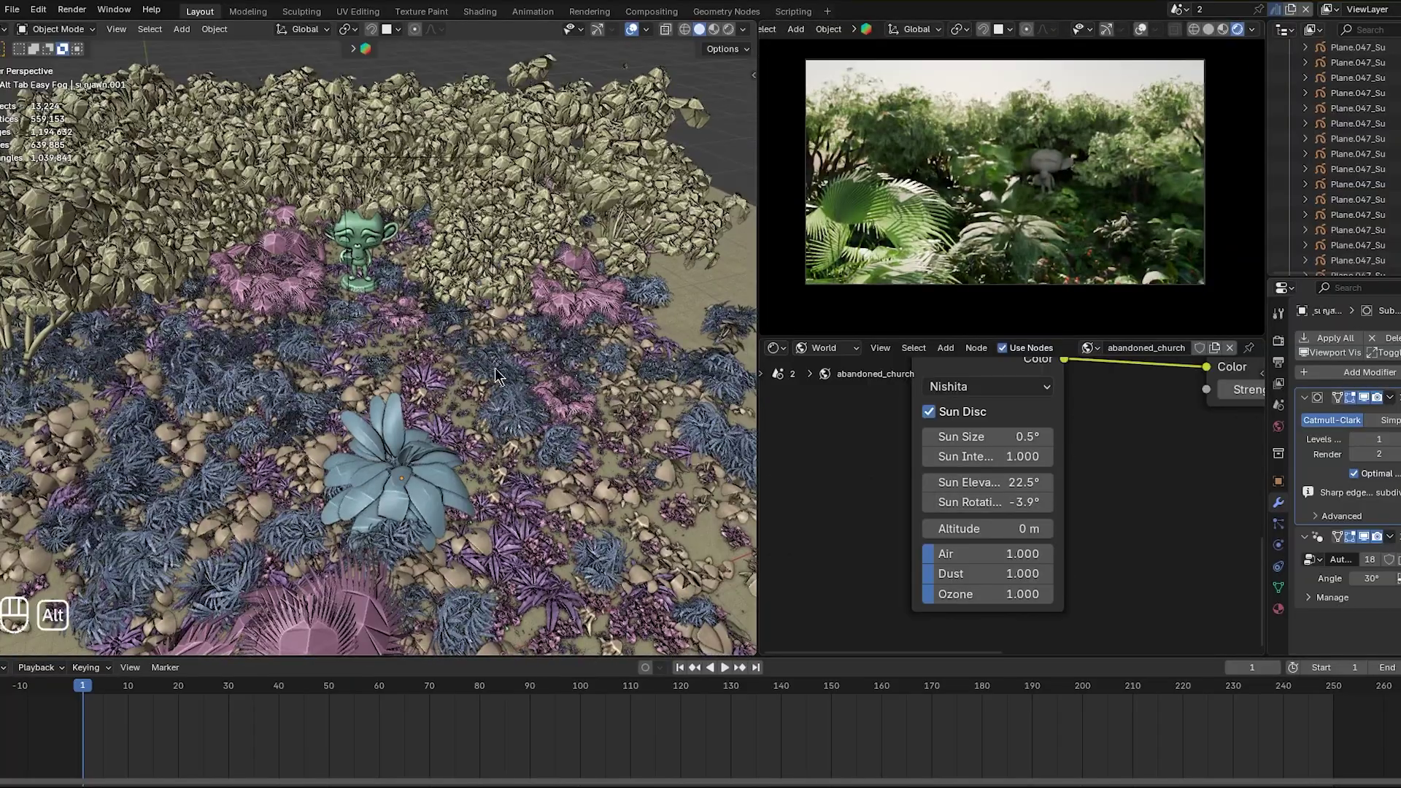
Set the sky texture's Sun Rotation to 3.8° and unhide both purple trees.
left_click_drag(986, 503, 1030, 502)
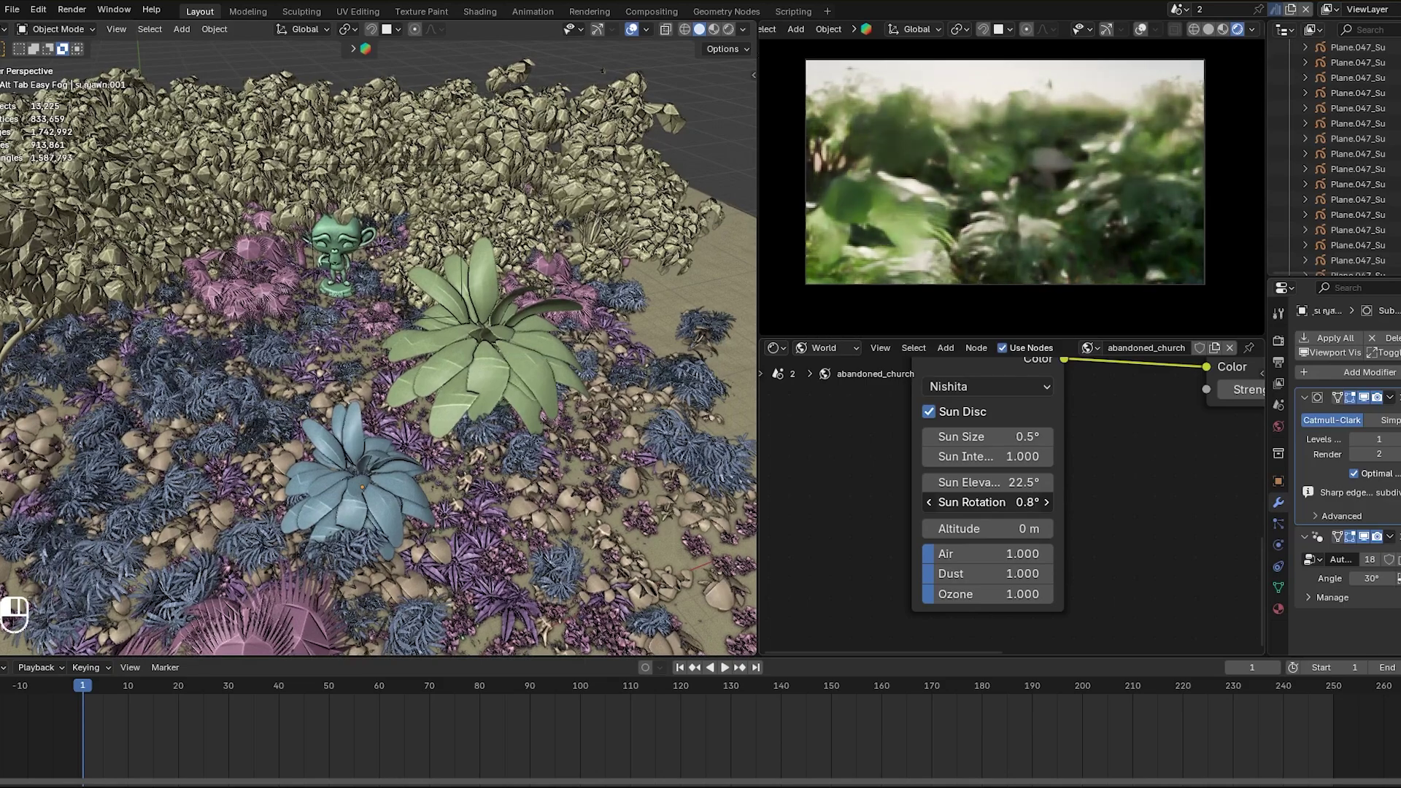
left_click_drag(985, 502, 892, 509)
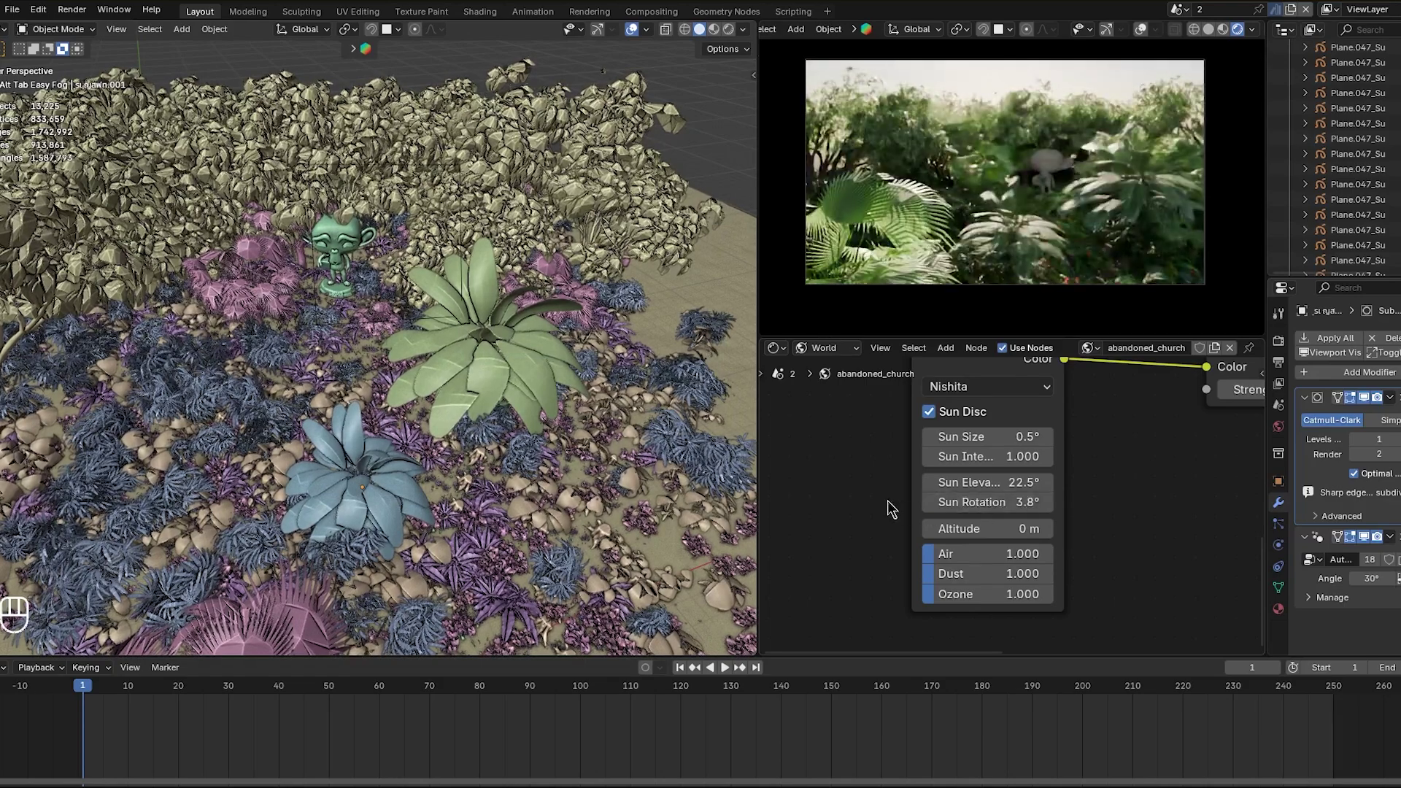
middle_click_drag(538, 381, 536, 419)
key("alt+h")
key("alt+h")
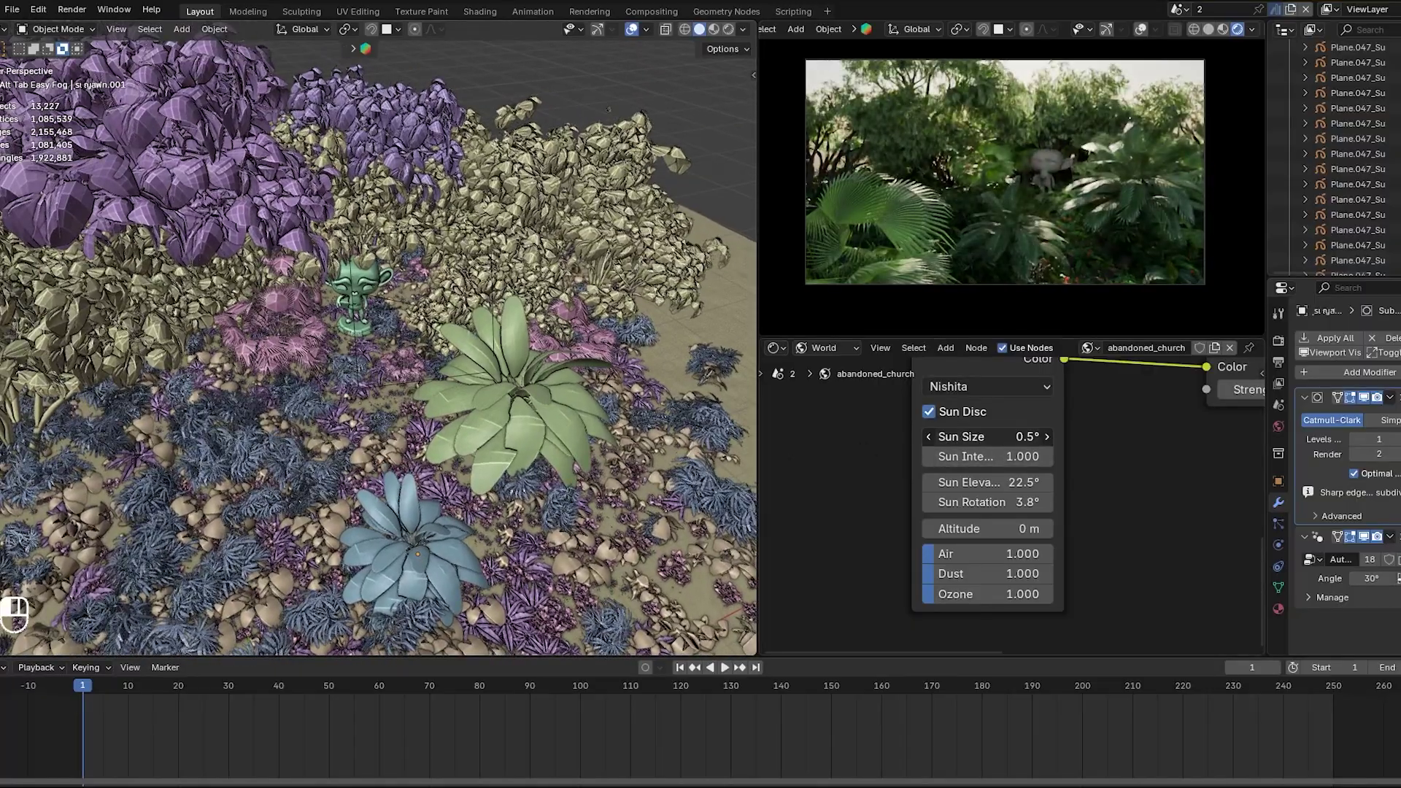
Adjust the sky texture's Sun Size and select the monkey figurine.
mouse_move(987, 436)
left_mouse_down()
mouse_move(957, 437)
mouse_move(1011, 437)
left_mouse_up()
middle_click_drag(548, 330, 515, 354, "shift")
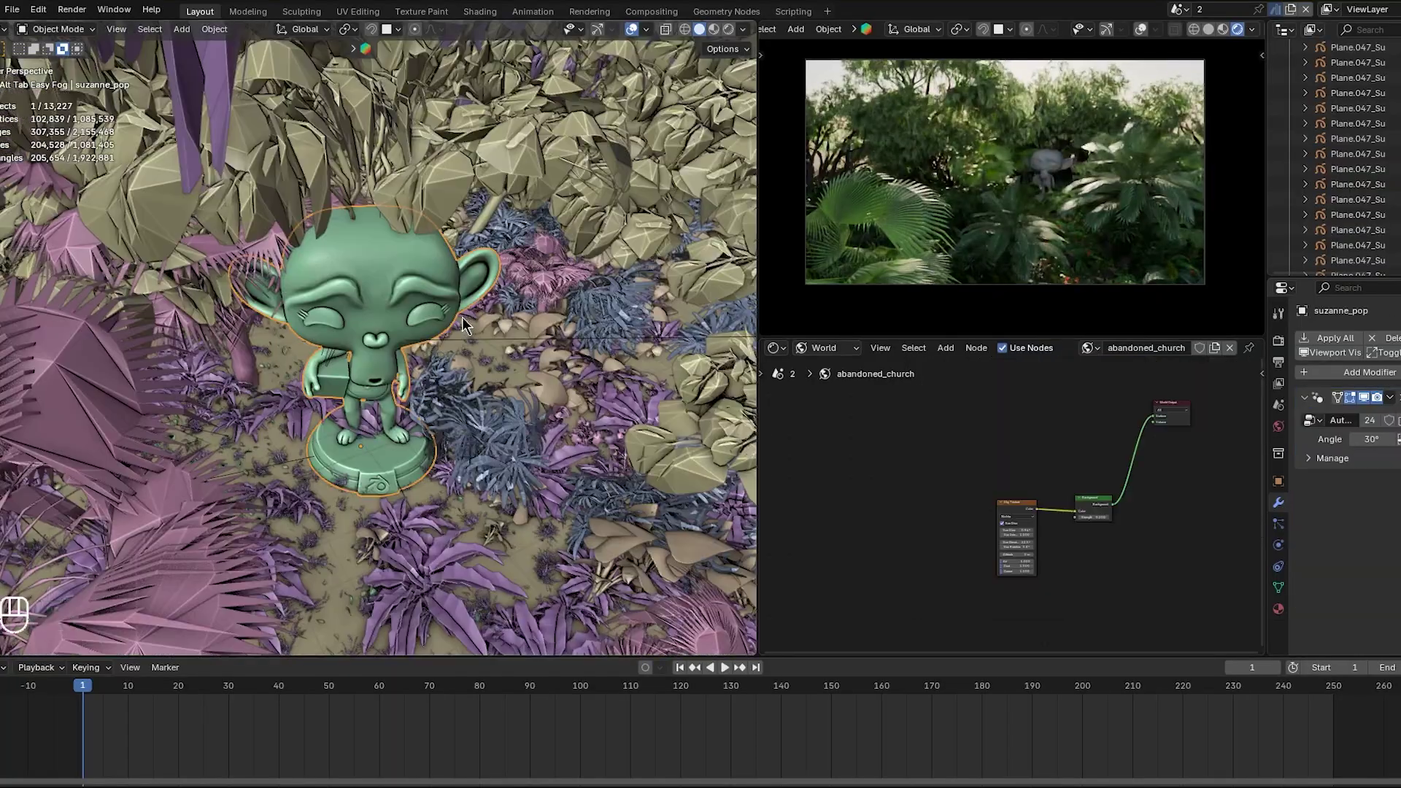
left_click(455, 317)
scroll(455, 317, "down", 8)
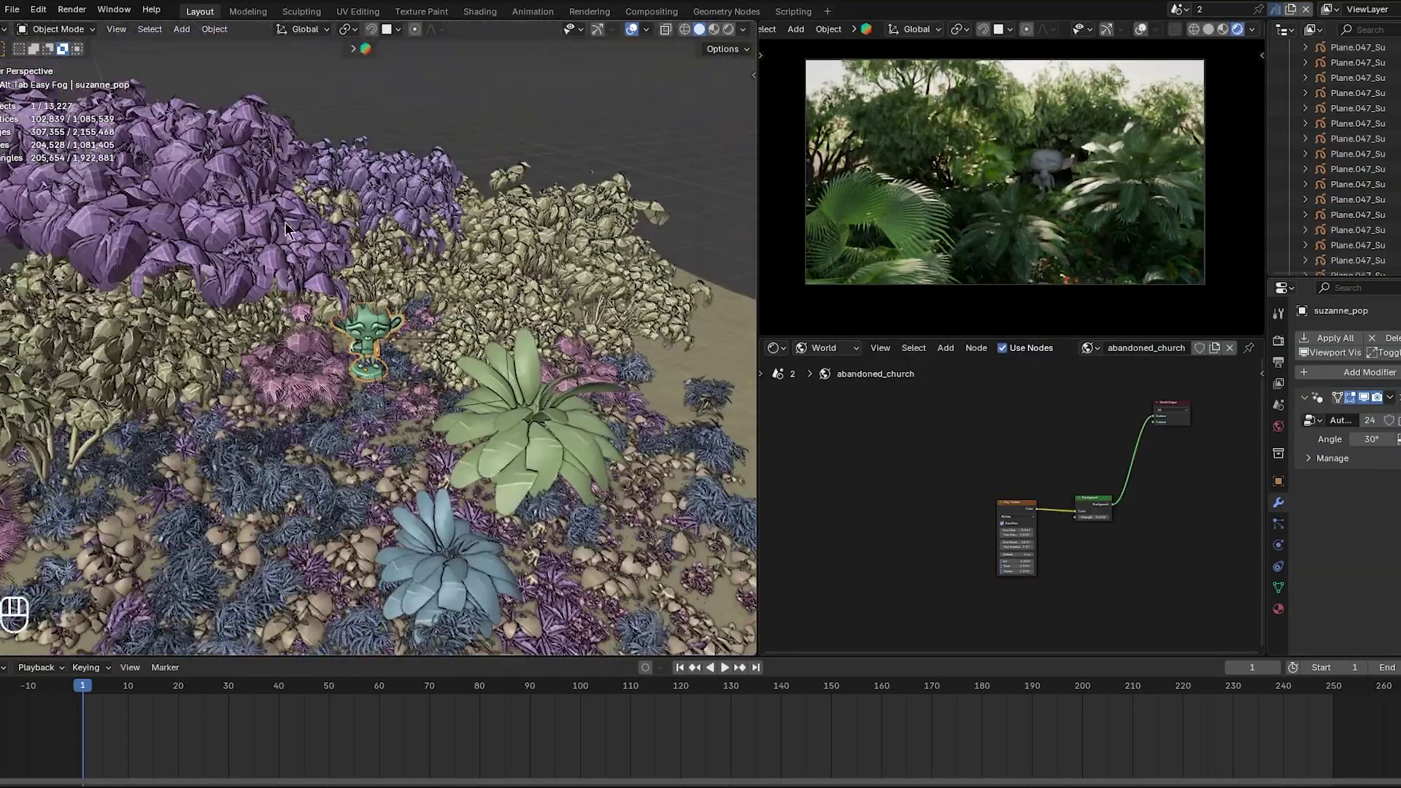
Hide the purple trees, the green and blue plants and the surrounding foliage so the monkey figurine stands alone.
key("h")
left_click(387, 197)
key("h")
left_click(514, 407)
key("h")
left_click(448, 522)
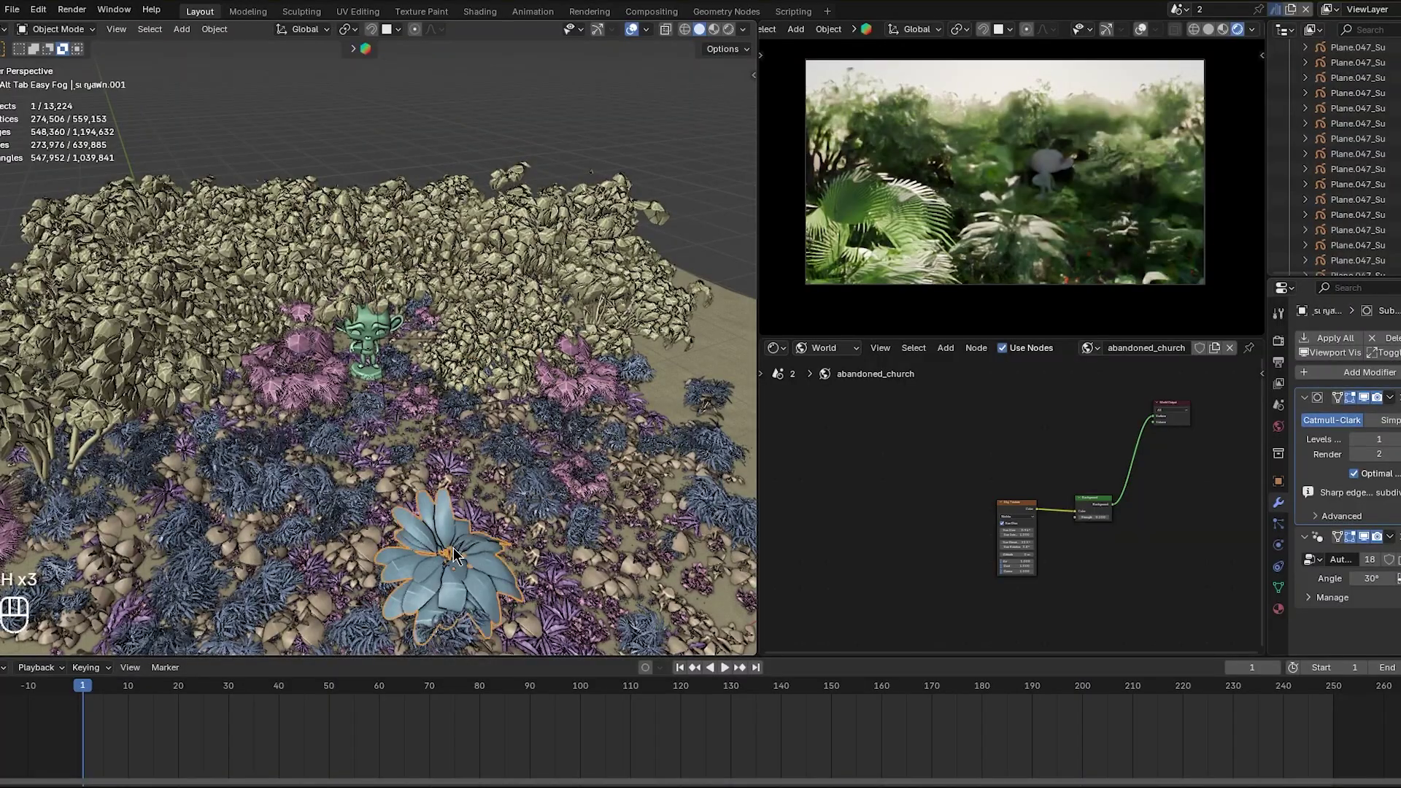
key("h")
left_click(446, 486)
key("h")
Select the monkey figurine, examine it closely in both viewports and switch the shader nodes to its object material.
scroll(363, 378, "up", 5)
left_click(367, 364)
scroll(369, 354, "up", 6)
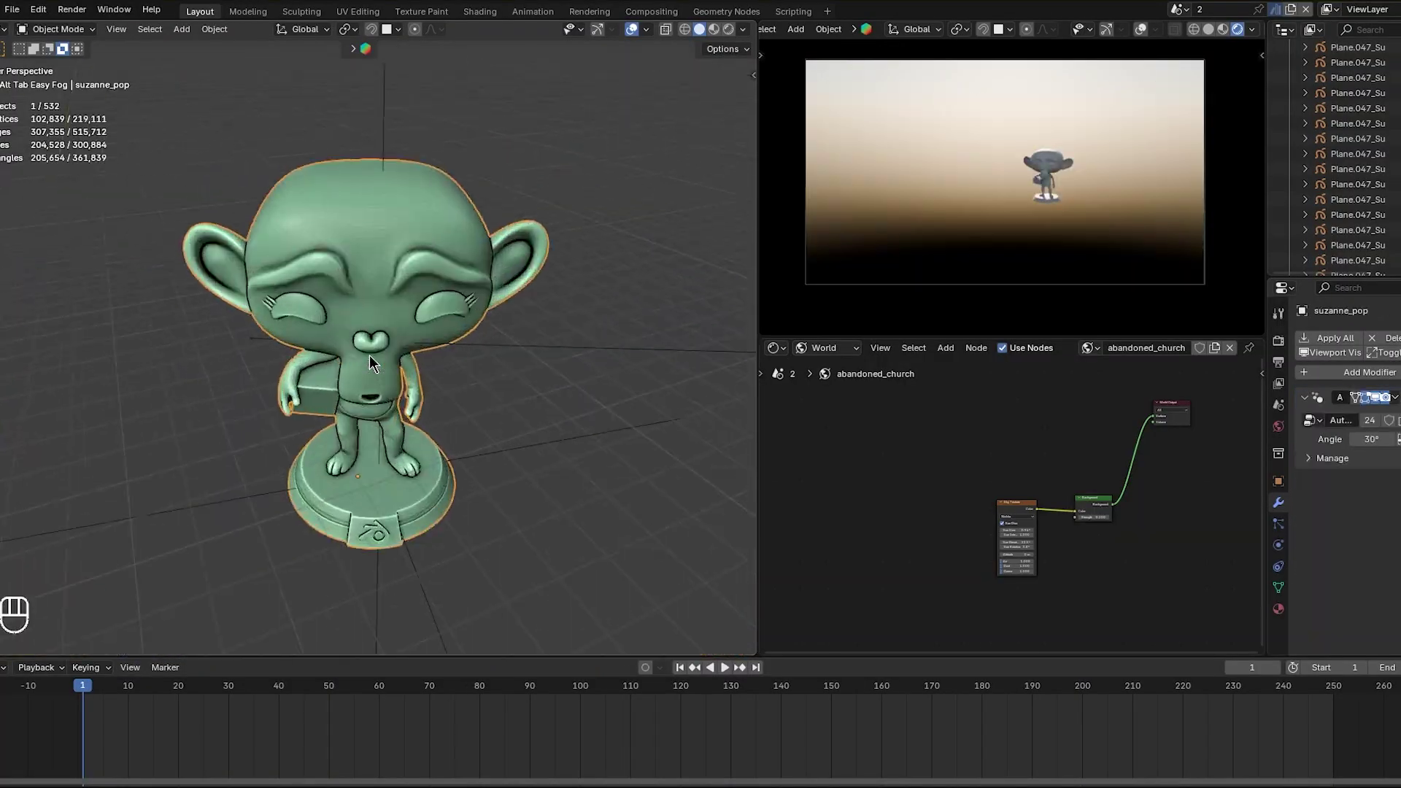
middle_click_drag(370, 354, 446, 304)
middle_click_drag(1067, 180, 1022, 191)
scroll(1040, 195, "up", 4)
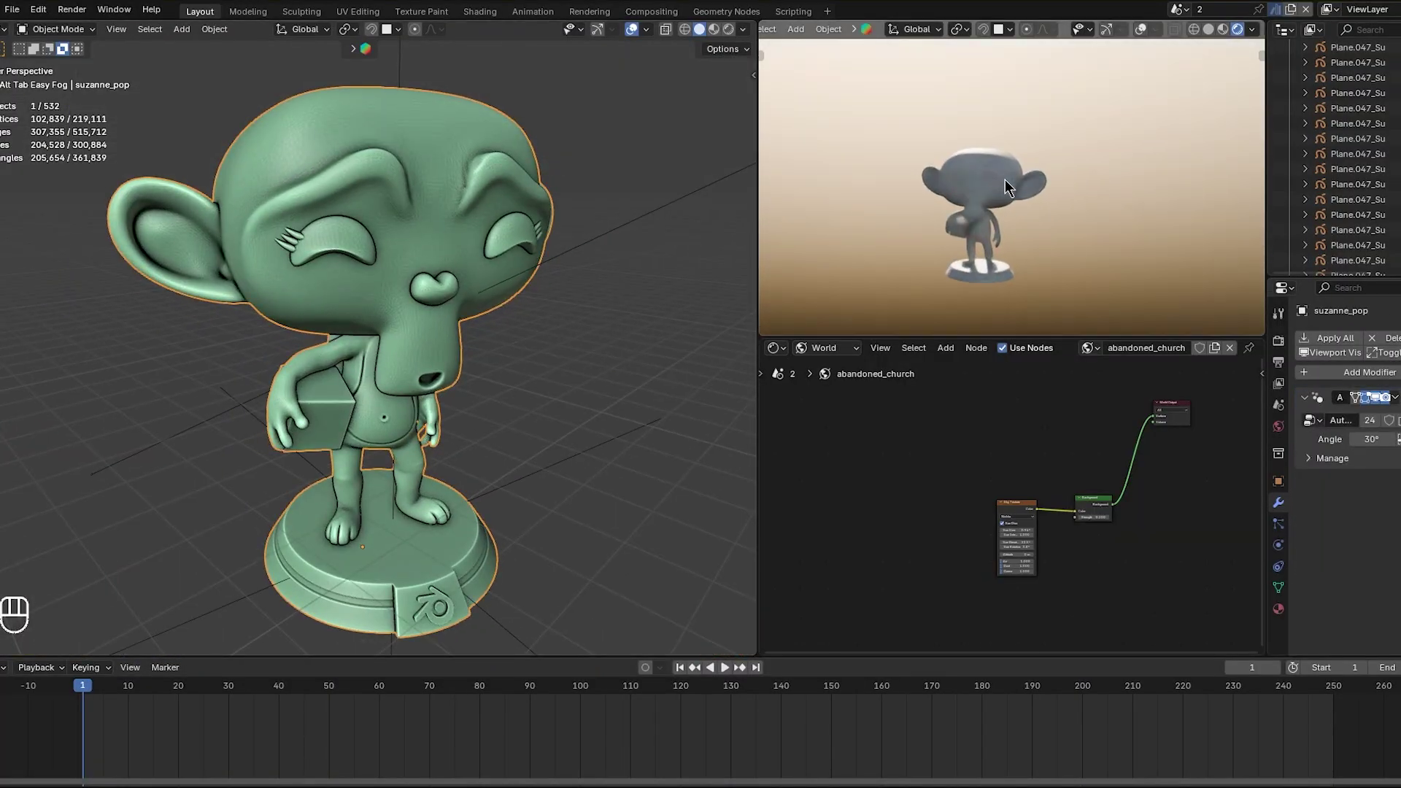
scroll(1022, 191, "up", 3)
left_click(832, 386)
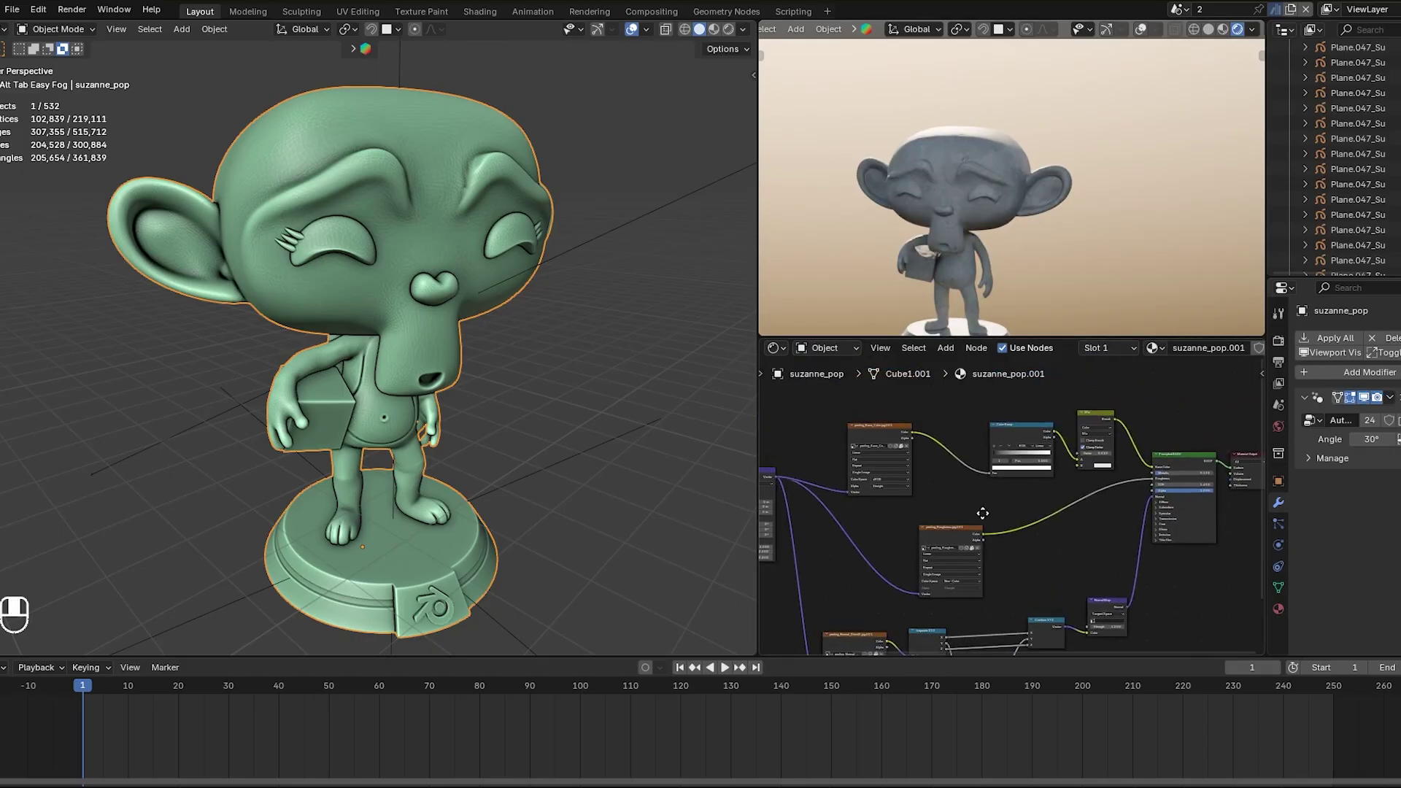
Move the black stop of the figurine material's Color Ramp to position 0.168.
scroll(1065, 508, "up", 4)
left_click_drag(964, 482, 983, 480)
middle_click_drag(996, 261, 1042, 222)
scroll(1041, 221, "down", 4)
Unhide the surrounding foliage, plants and trees around the figurine one hiding step at a time.
key("alt+h")
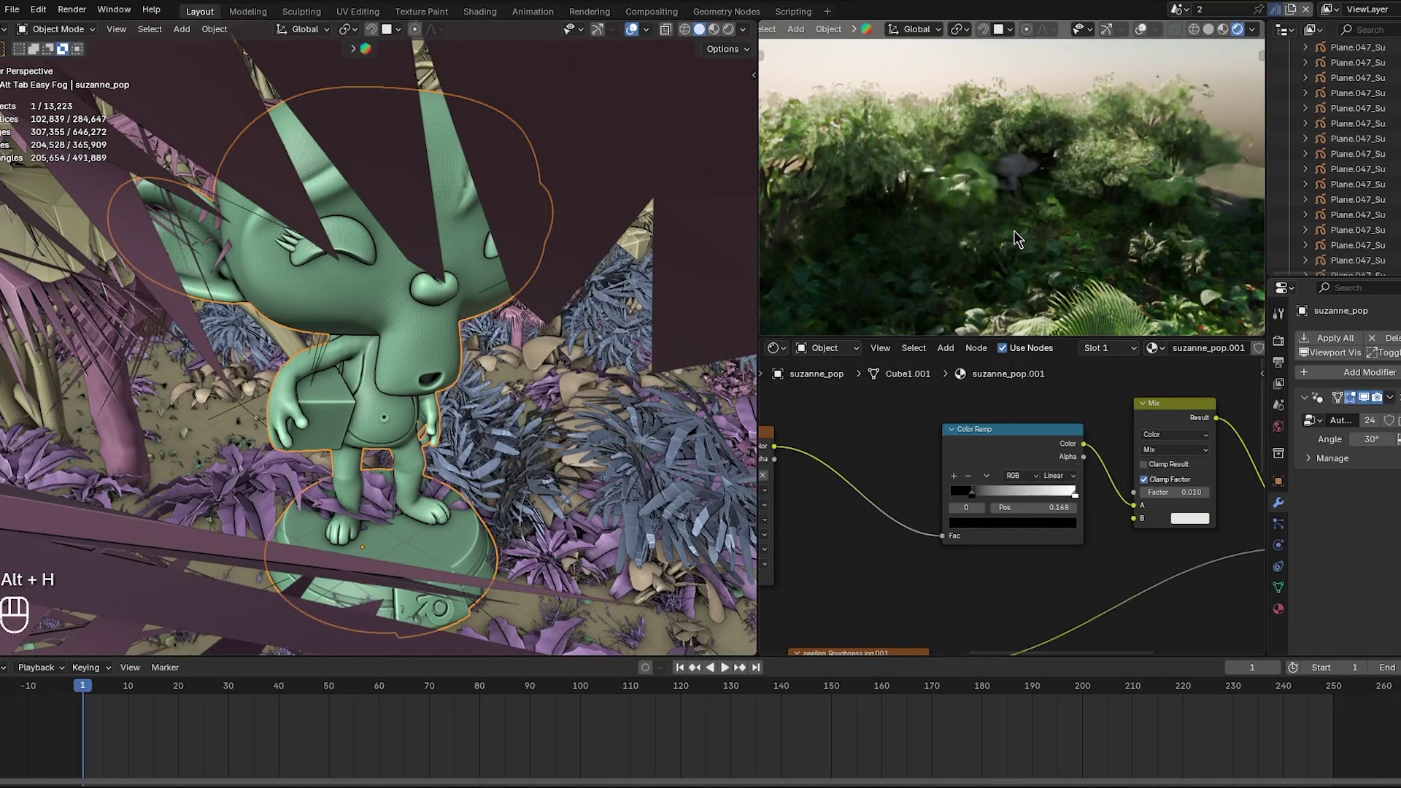
middle_click_drag(456, 242, 400, 279)
scroll(400, 279, "down", 3)
scroll(400, 279, "down", 6)
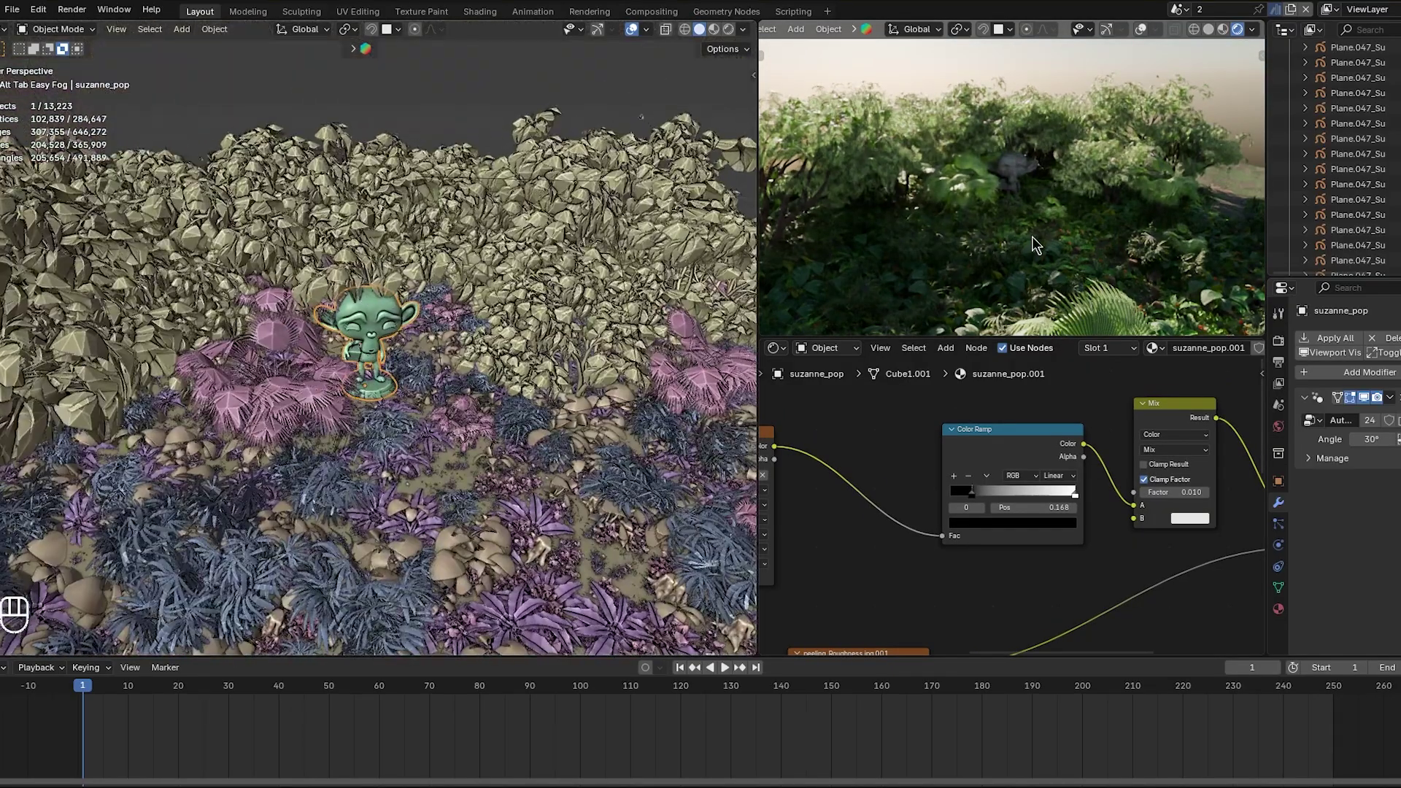
scroll(1022, 234, "up", 3)
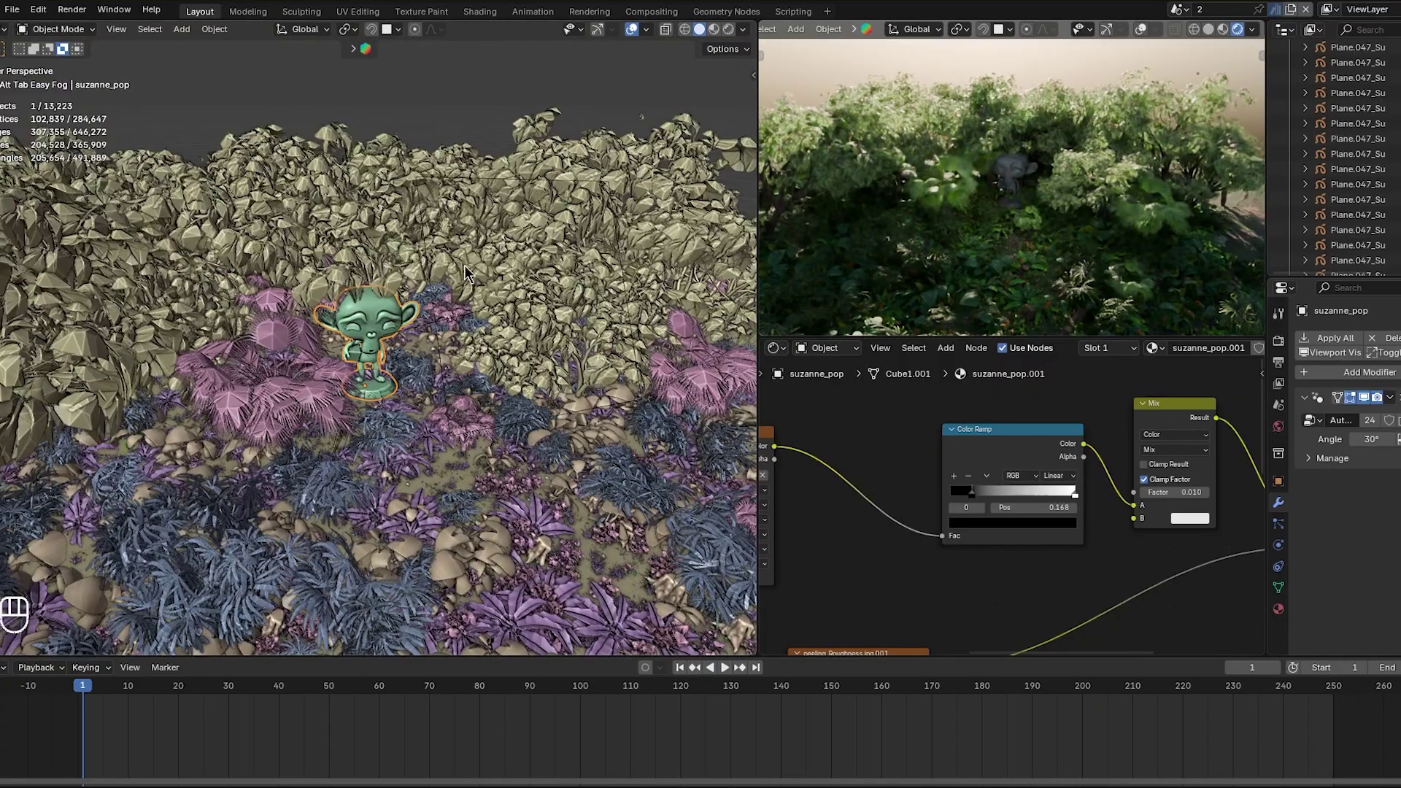
middle_click_drag(469, 277, 436, 292)
key("alt+h")
key("alt+h")
key("alt+h")
key("alt+h")
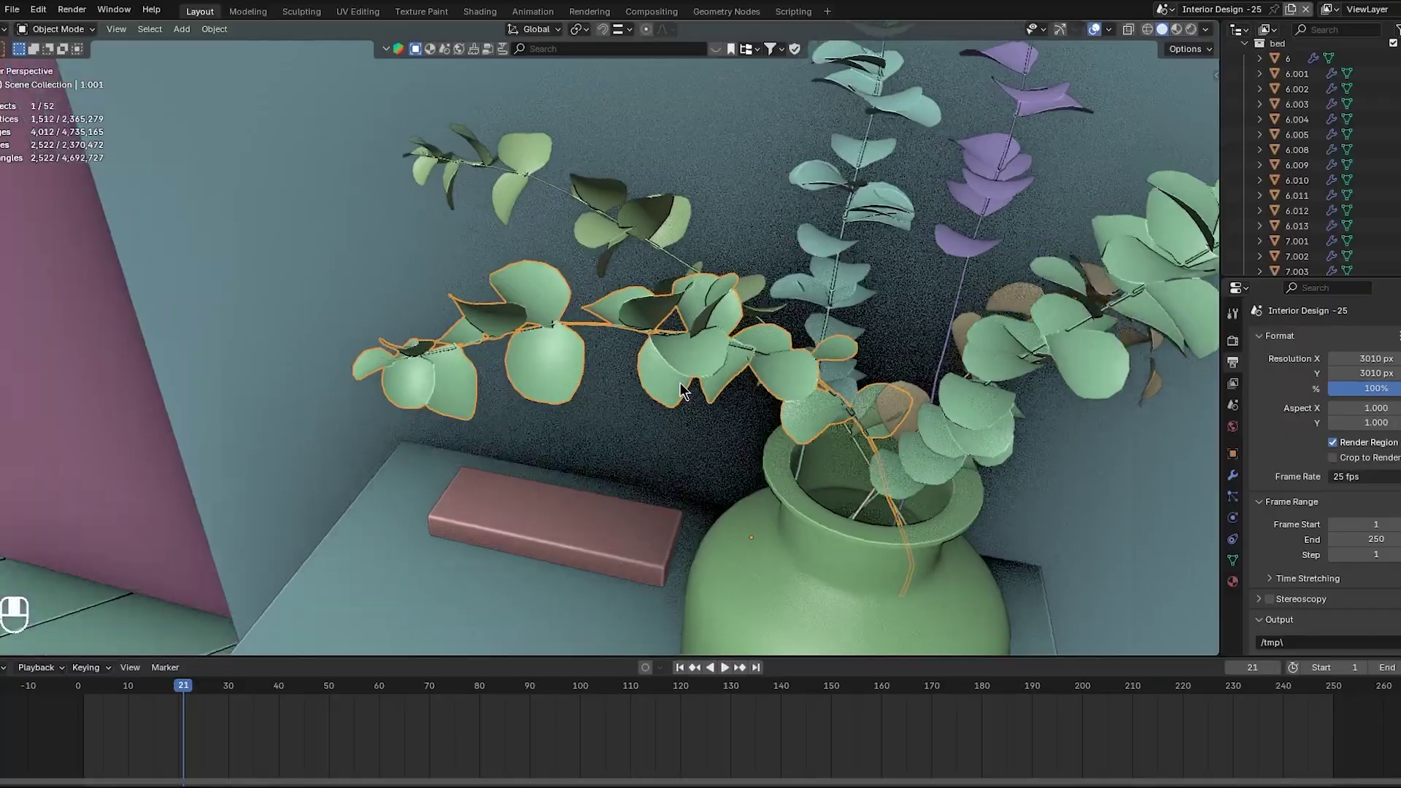
Hide a linked leaf part in the selected vase stem's mesh, clear the selection and return to Object Mode.
scroll(664, 367, "up", 3)
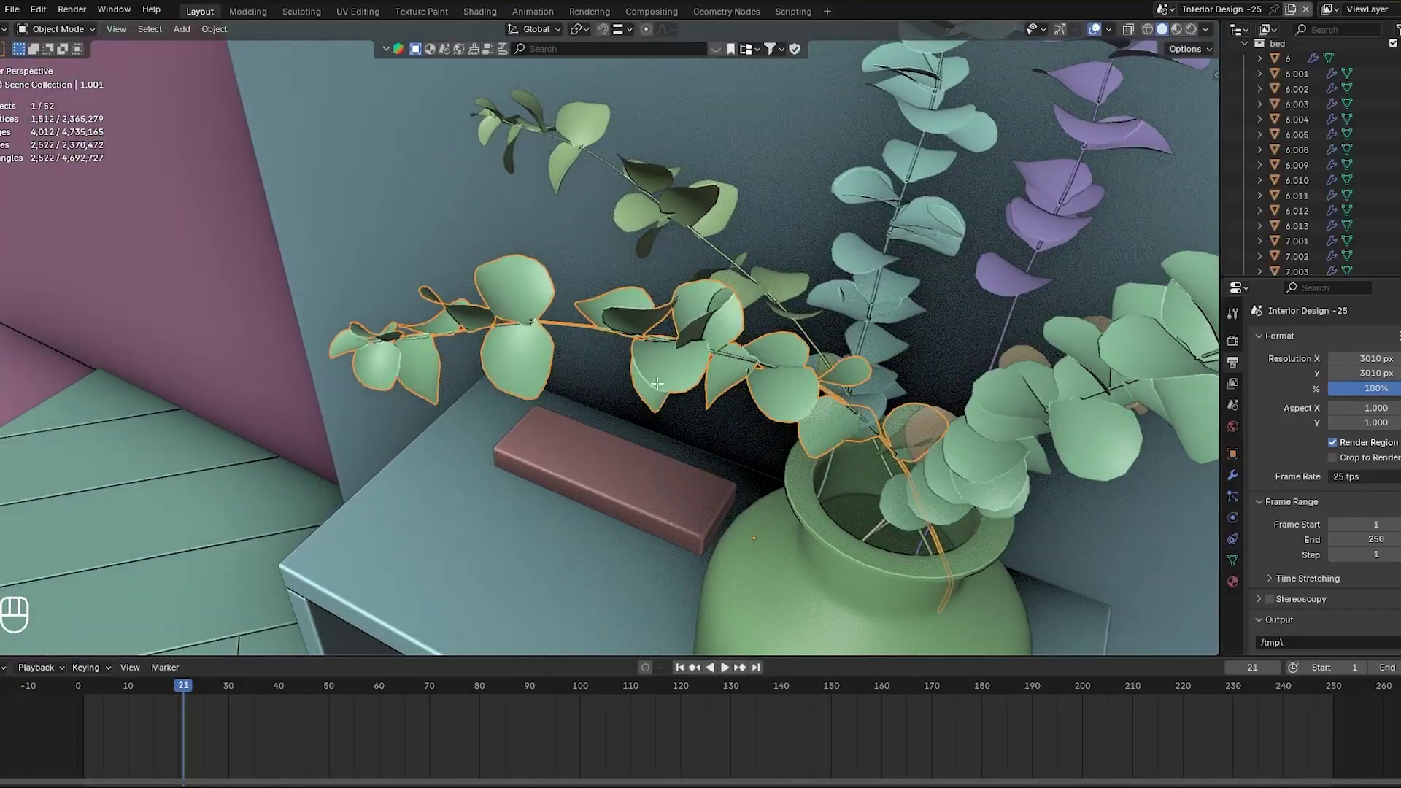
key("Tab")
middle_click_drag(651, 317, 512, 340)
key("l")
key("h")
key("alt+a")
middle_click_drag(539, 422, 615, 334)
key("alt+a")
middle_click_drag(696, 269, 711, 366)
key("Tab")
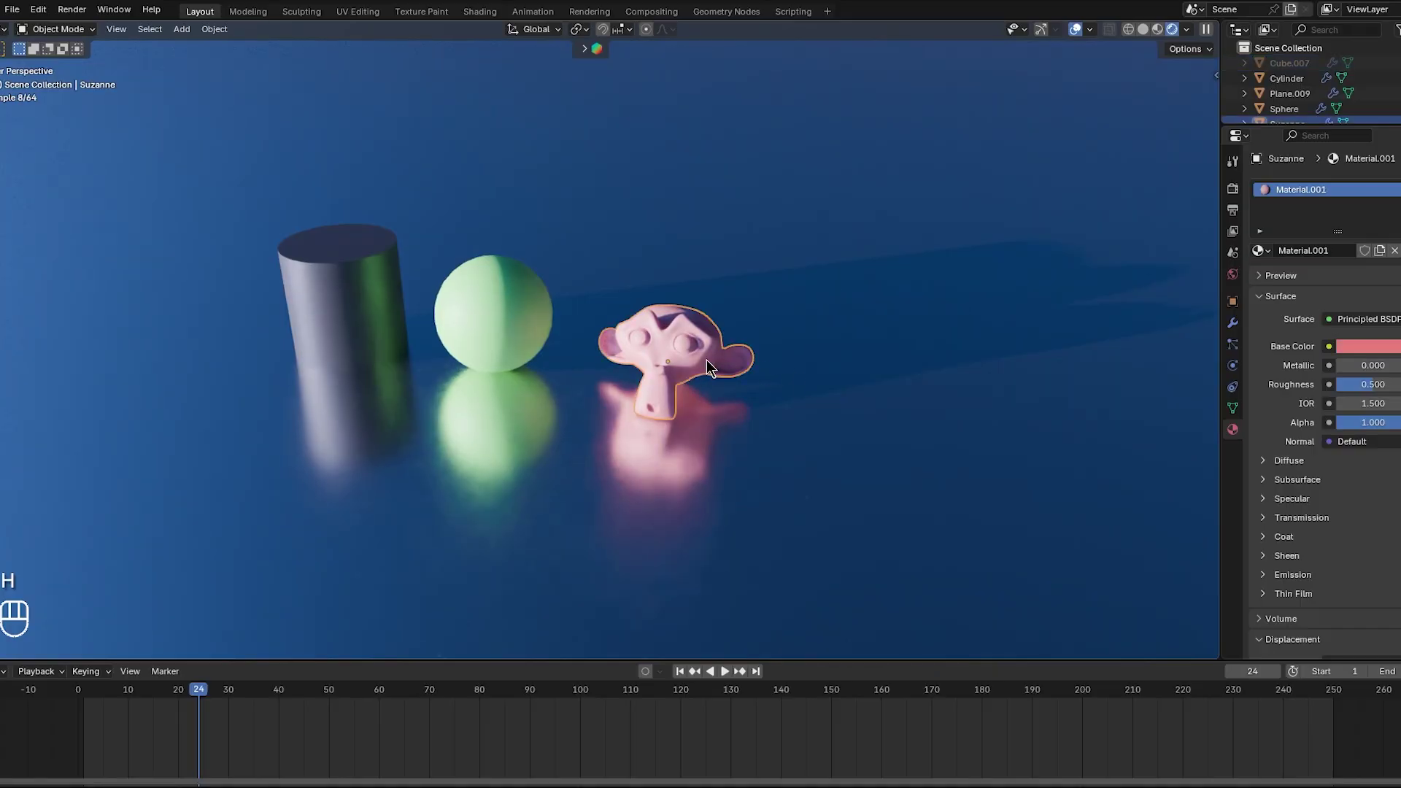
Hide the pink monkey head, the green sphere and the dark cylinder one after another.
key("h")
left_click(491, 312)
key("h")
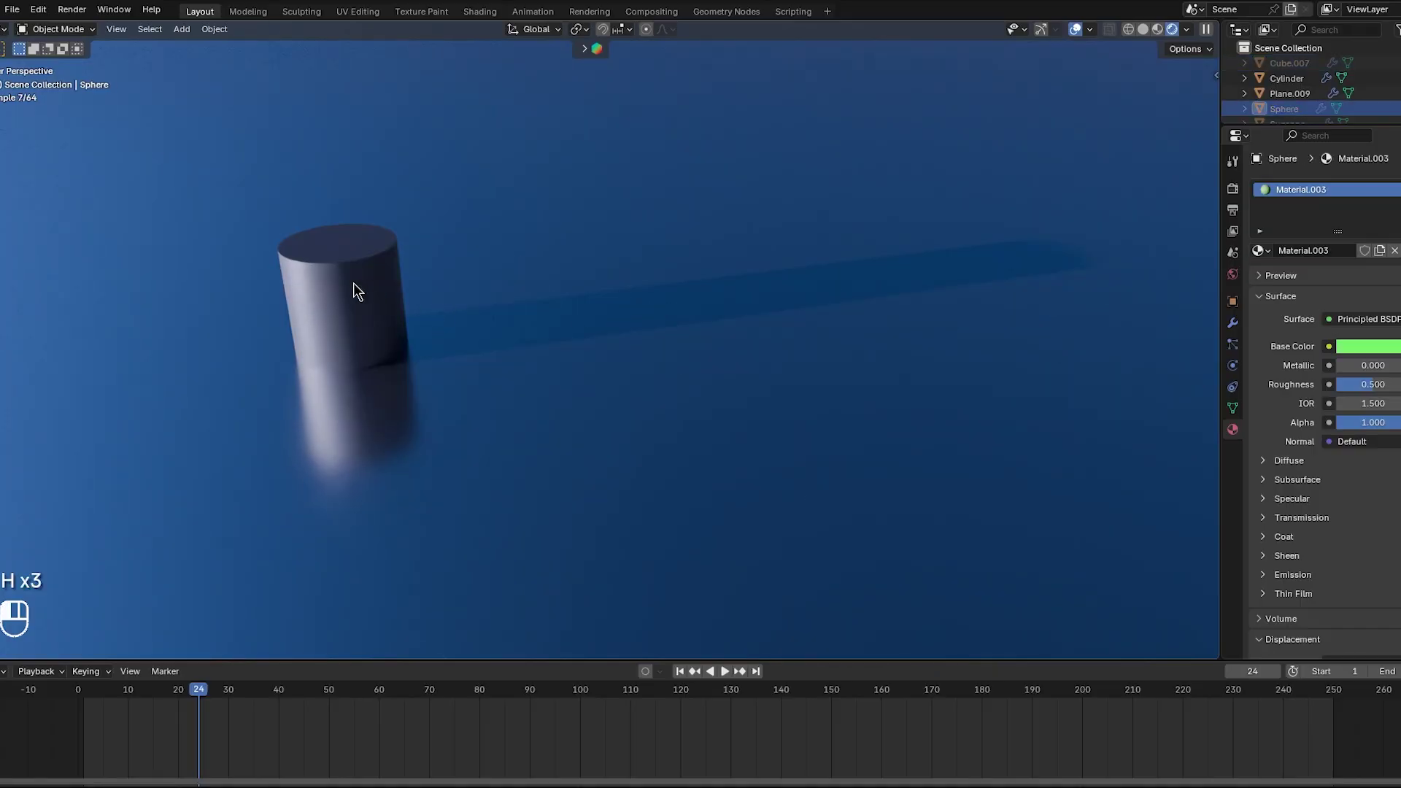
left_click(355, 286)
key("h")
Unhide the cylinder, the sphere and the monkey head one at a time.
key("alt+h")
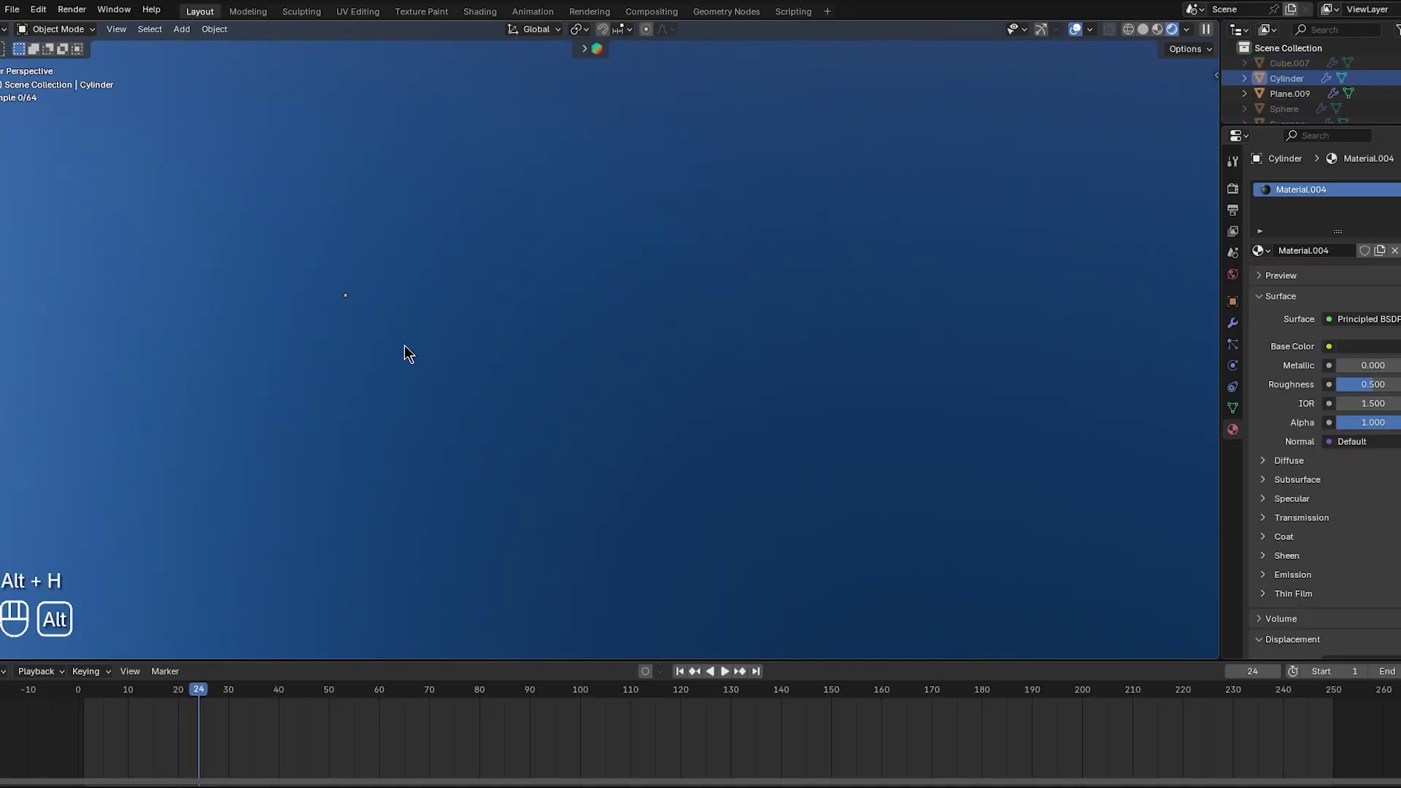
key("alt+h")
key("alt+h")
key("alt+h")
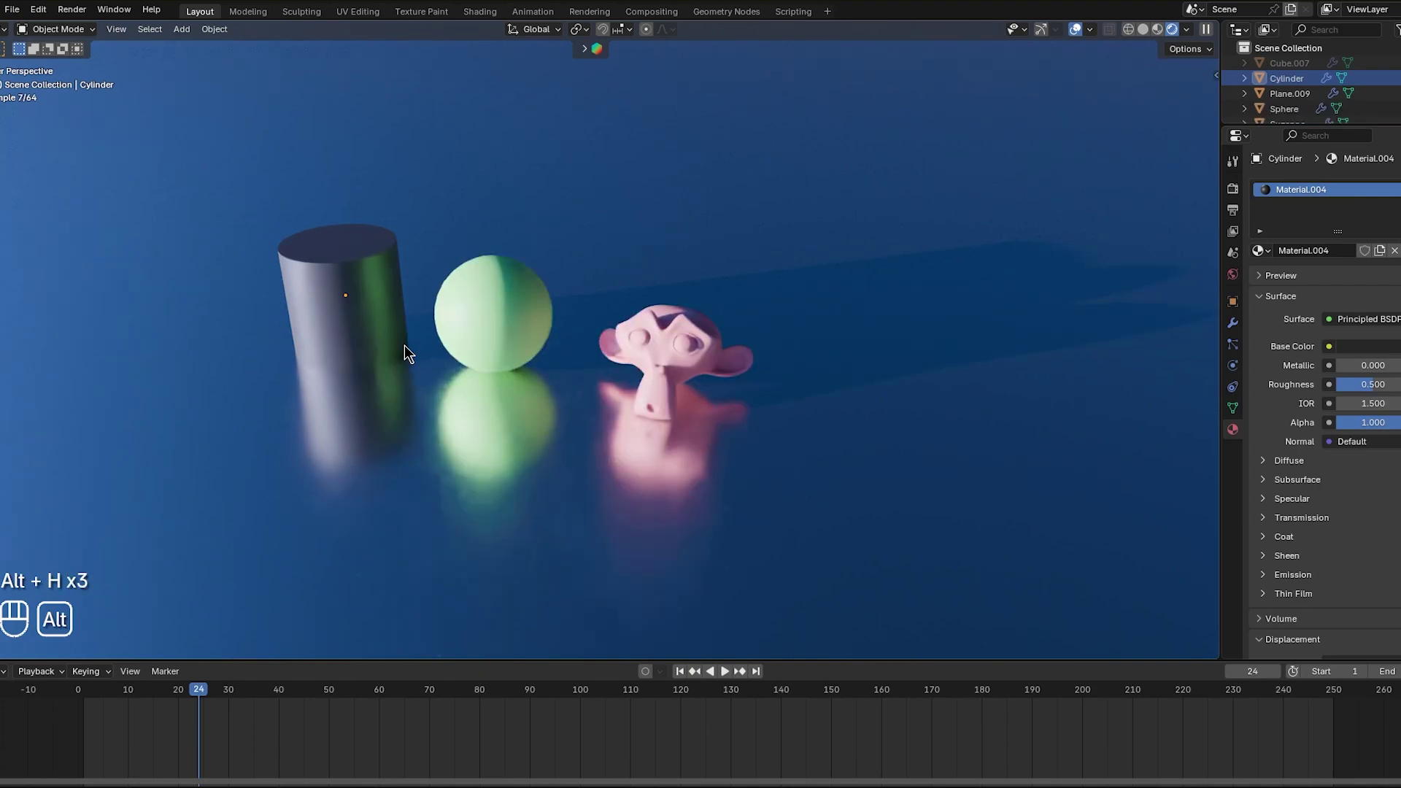
middle_click_drag(441, 333, 483, 342)
key("alt")
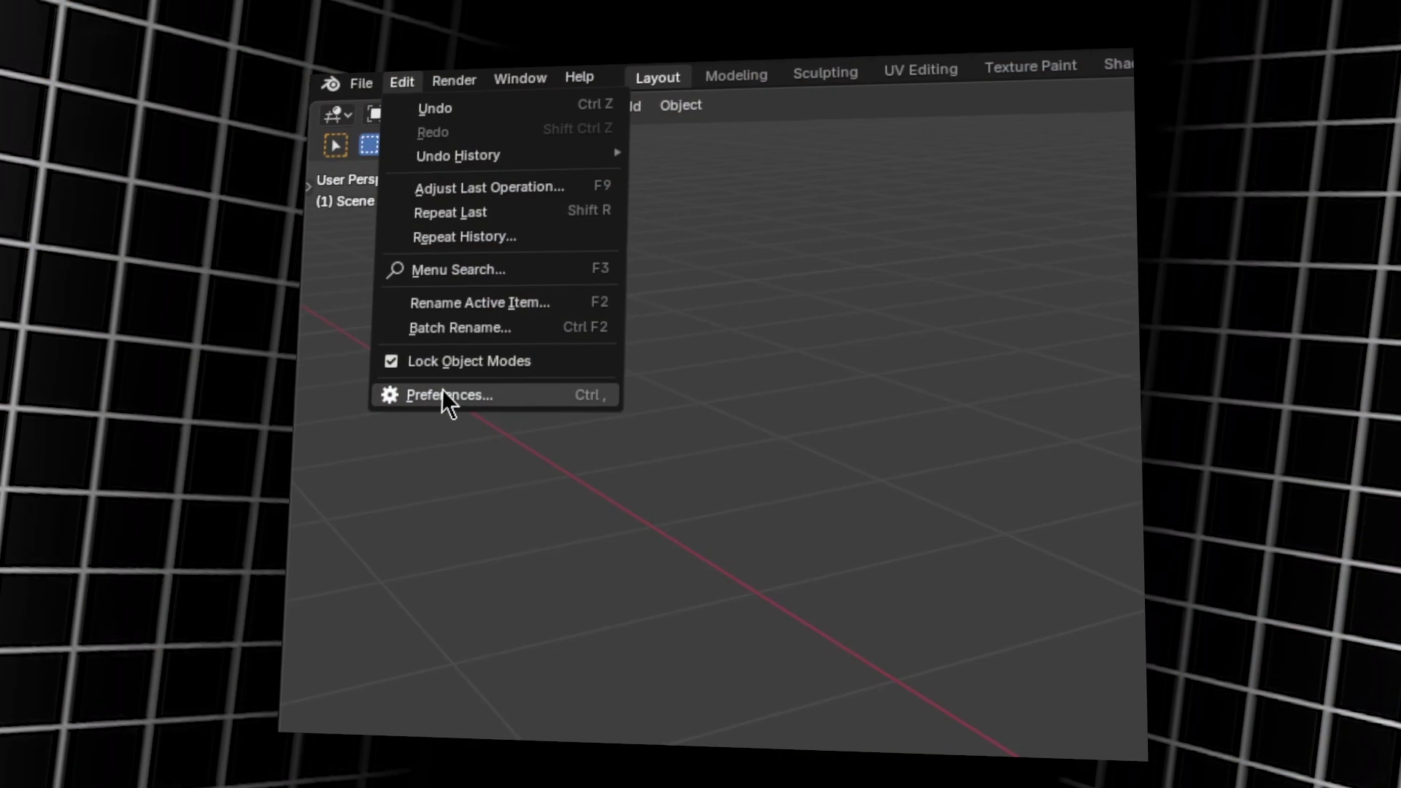
Open the add-on preferences, search for "hide" and expand the Hide Steps add-on's details.
left_click(447, 396)
left_click(626, 128)
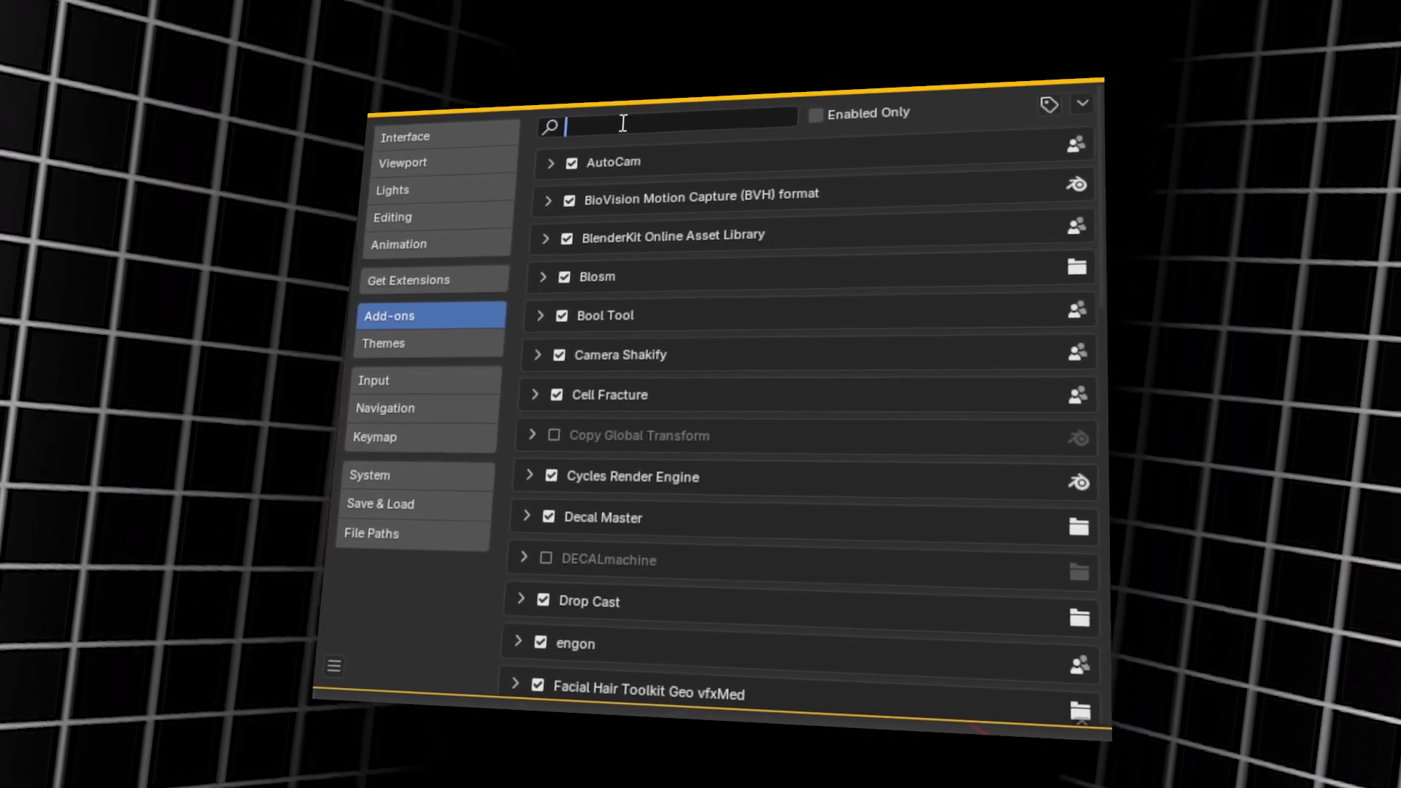
type("hide")
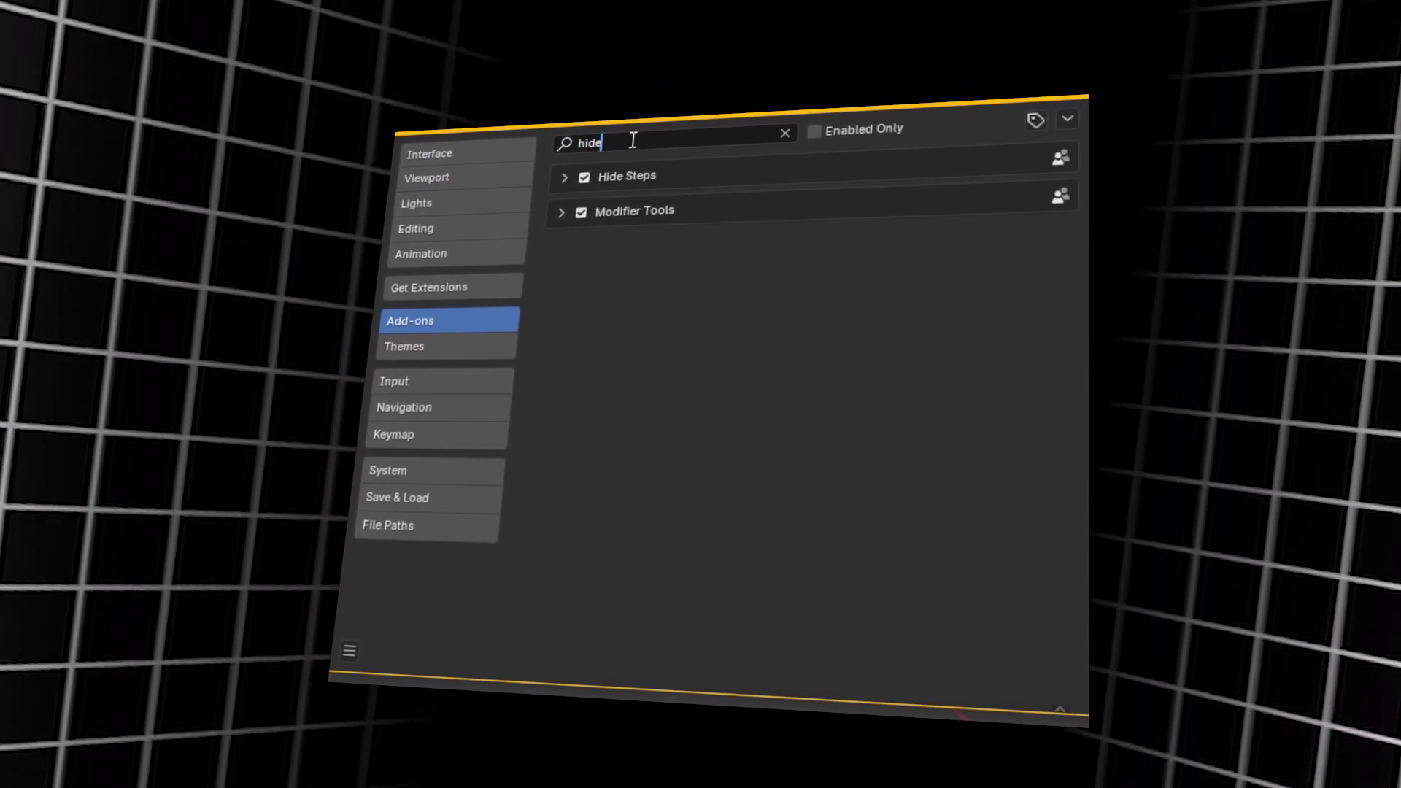
left_click(562, 178)
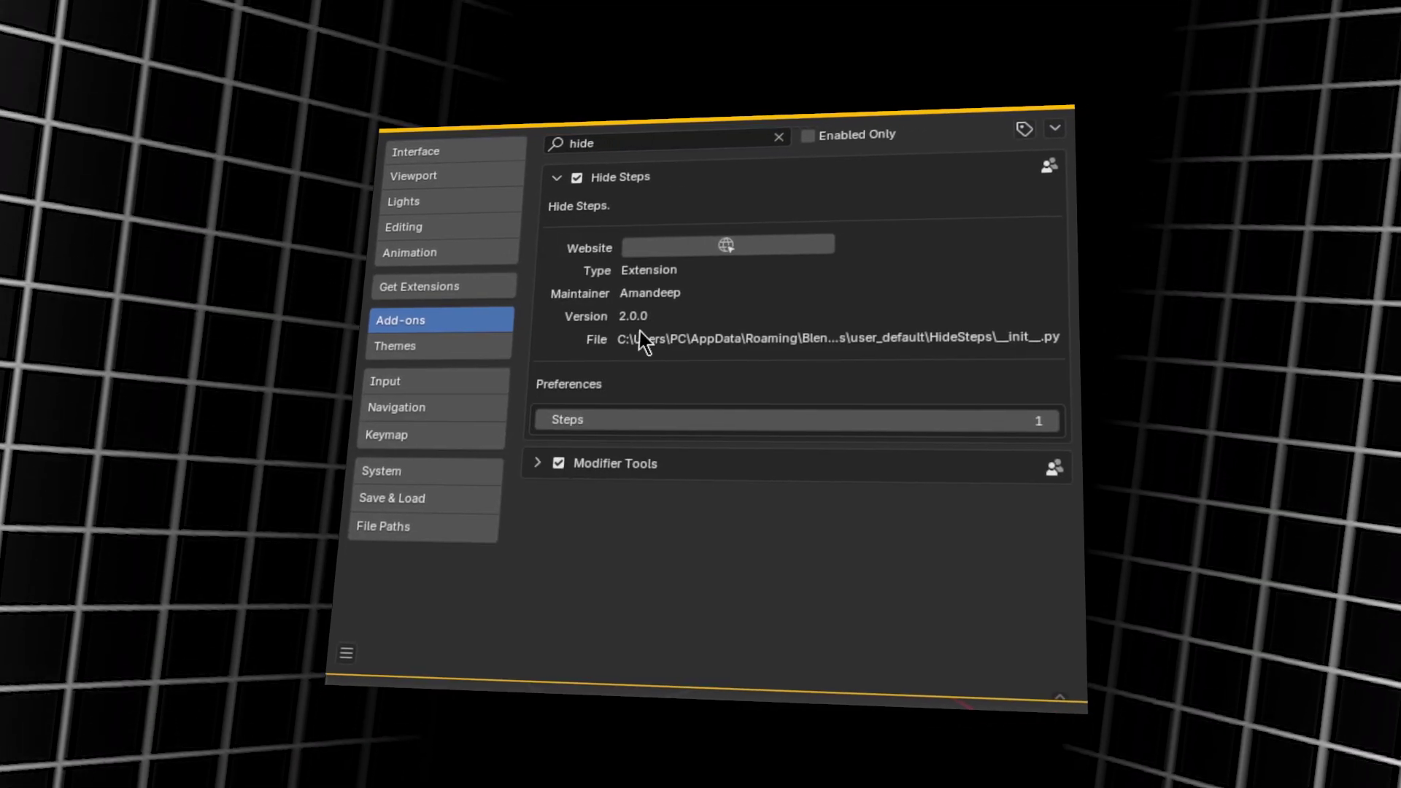
Set the Hide Steps add-on's Steps value to 6 and save the preferences.
left_click(1052, 422)
left_click(1052, 422)
left_click(1052, 421)
left_click(1051, 422)
left_click(1054, 422)
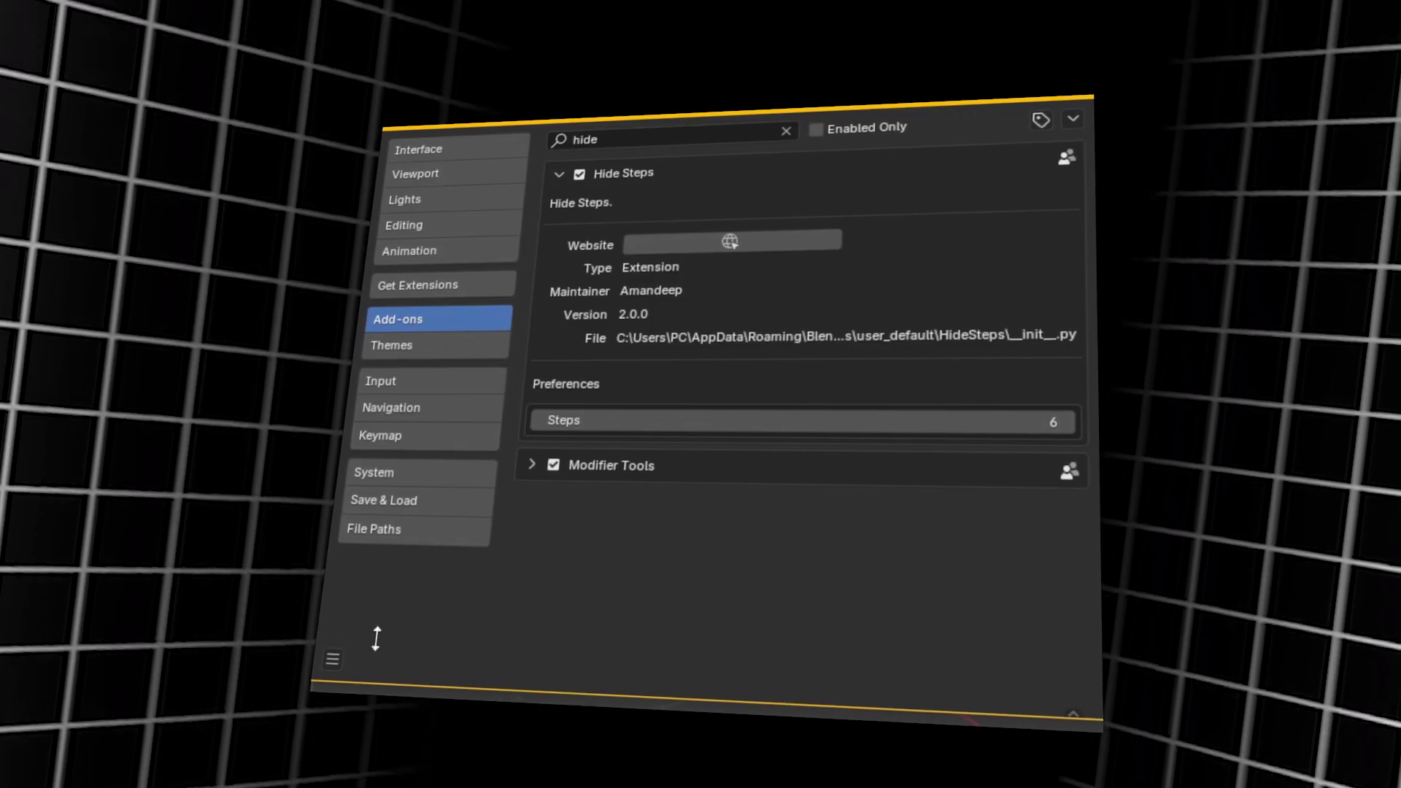
left_click(341, 656)
left_click(380, 615)
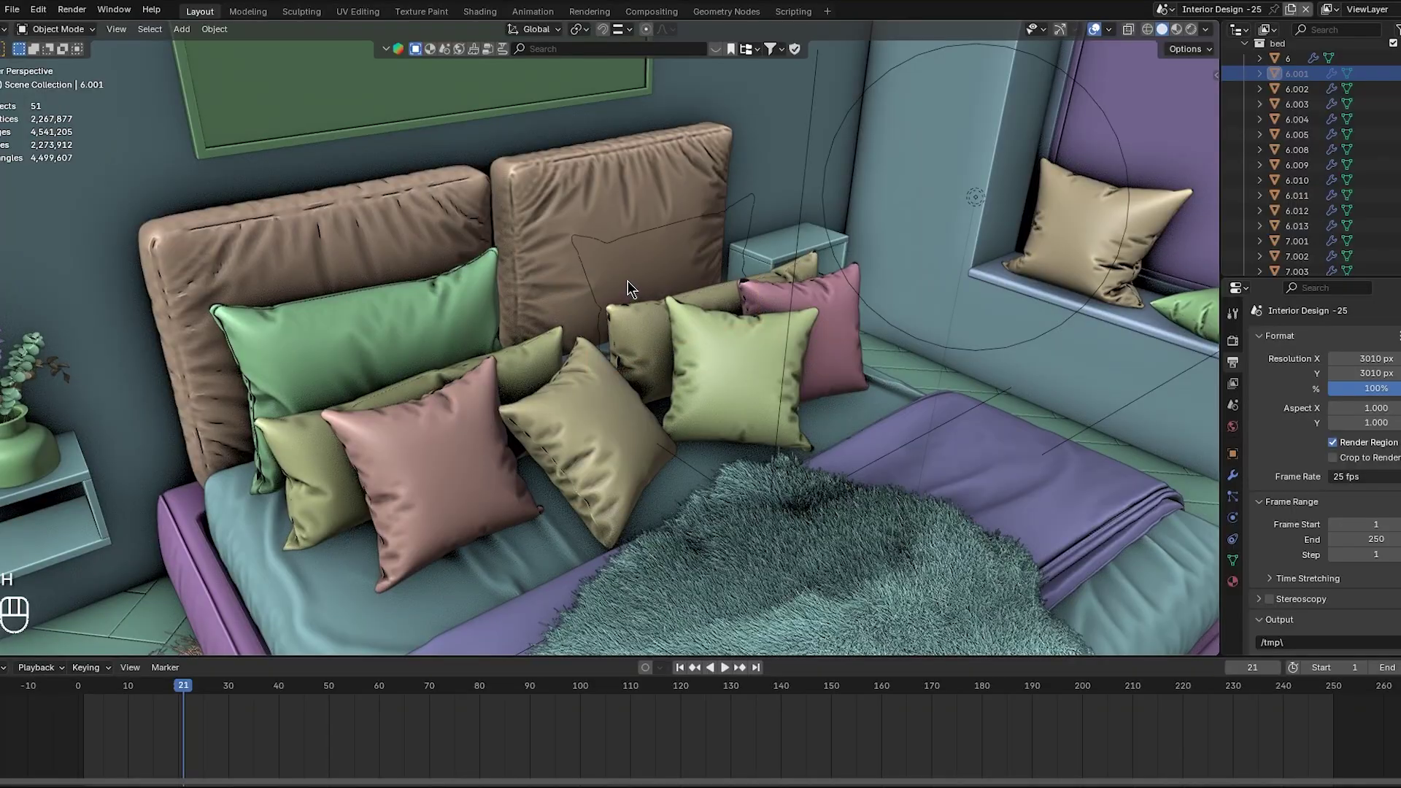
Hide the back olive, mauve, light green and beige cushions from the bed's far half one after another.
left_click(641, 311)
key("h")
left_click(768, 299)
key("h")
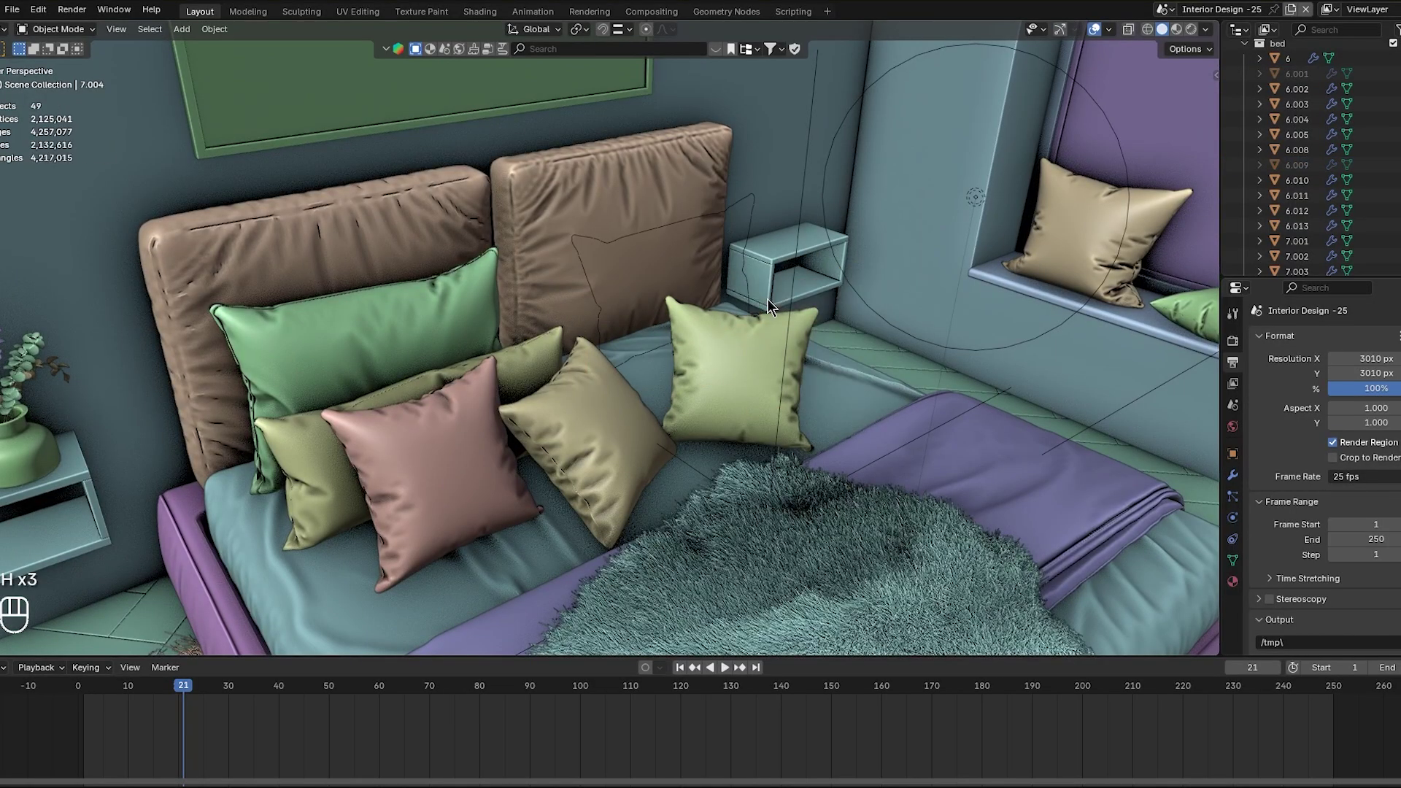
left_click(740, 335)
key("h")
left_click(619, 397)
key("h")
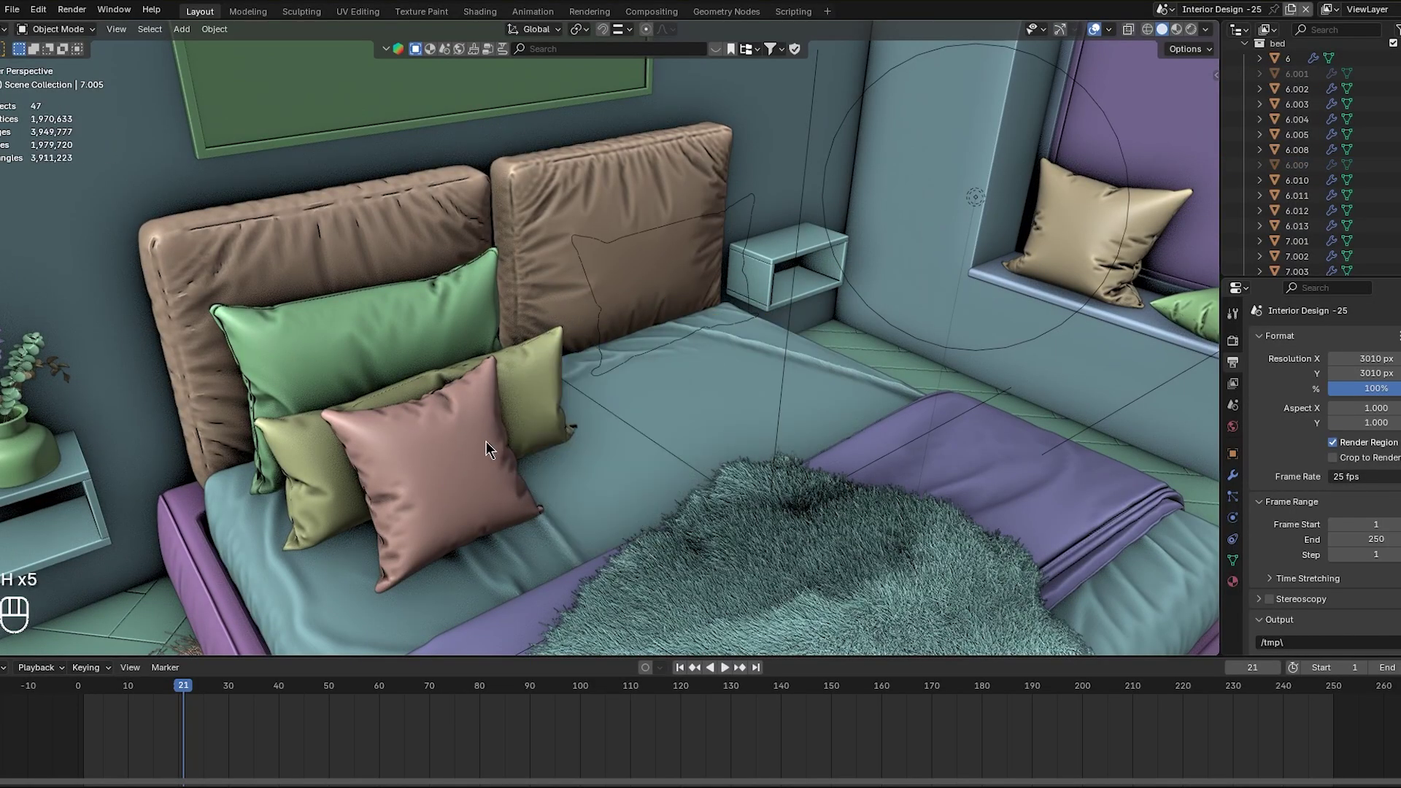
Hide the pink, olive and large green cushions from the bed's near half one after another.
left_click(486, 441)
key("h")
left_click(476, 403)
key("h")
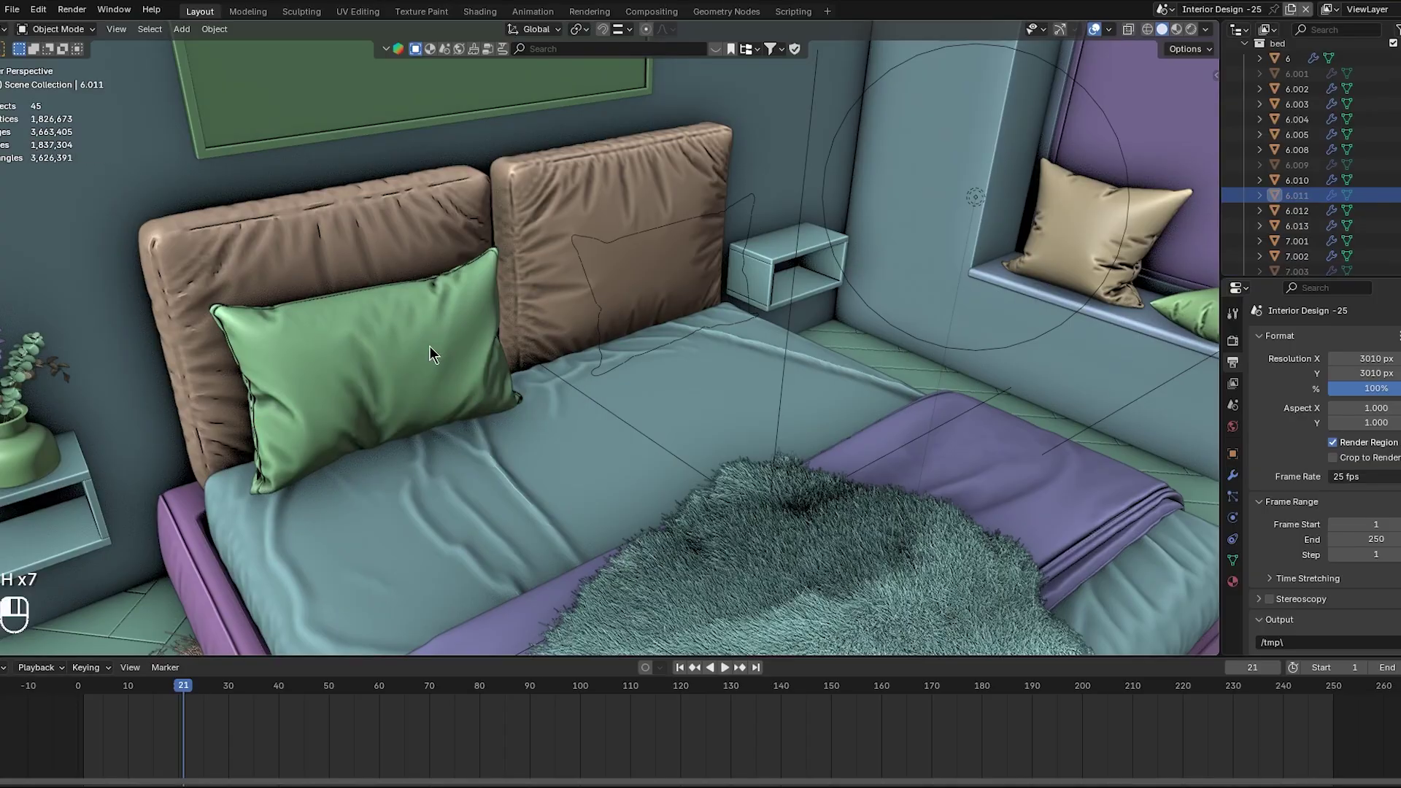
left_click(432, 346)
key("h")
middle_click_drag(433, 345, 463, 349)
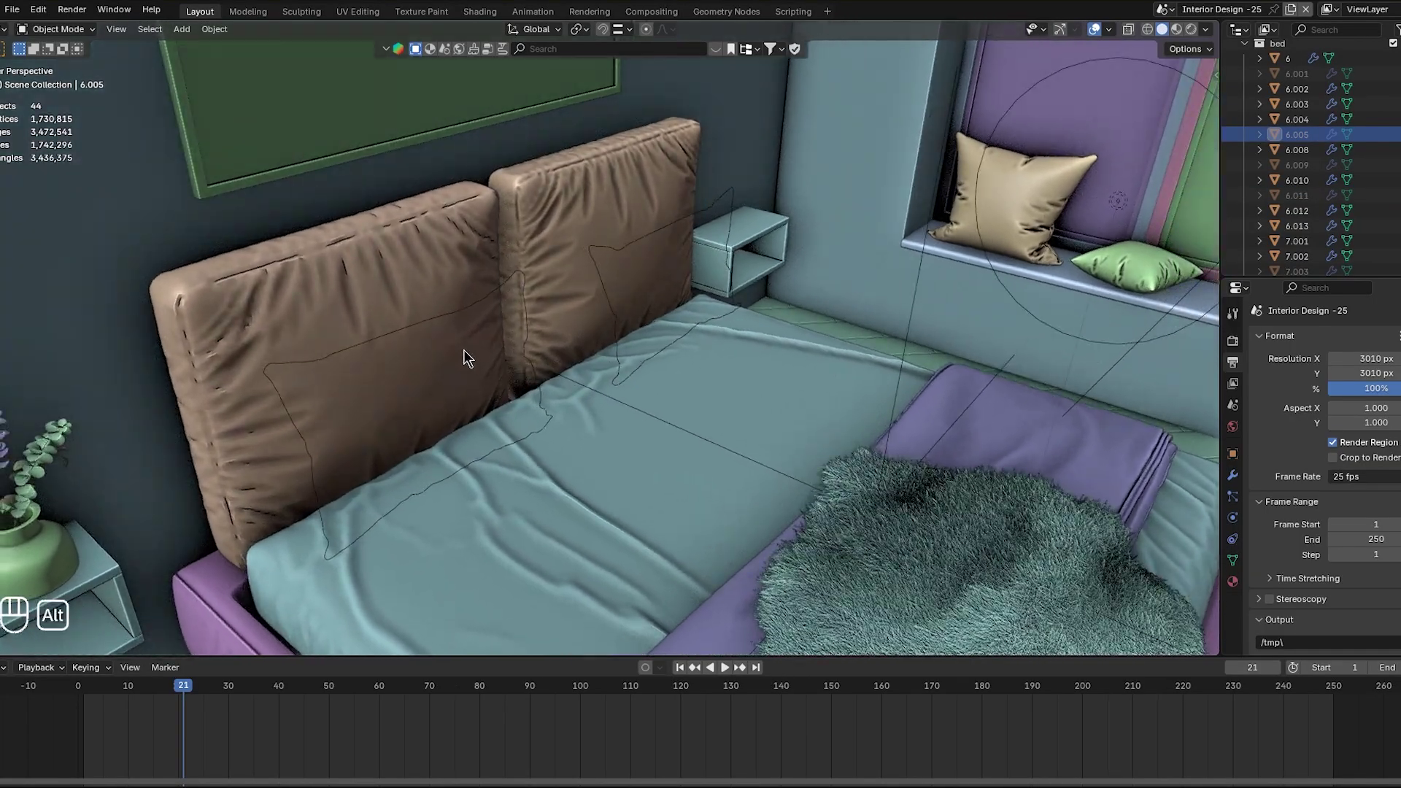
Unhide the bed cushions one hiding step at a time until all of them are back.
key("alt+h")
key("alt+h")
key("alt+h")
key("alt+h")
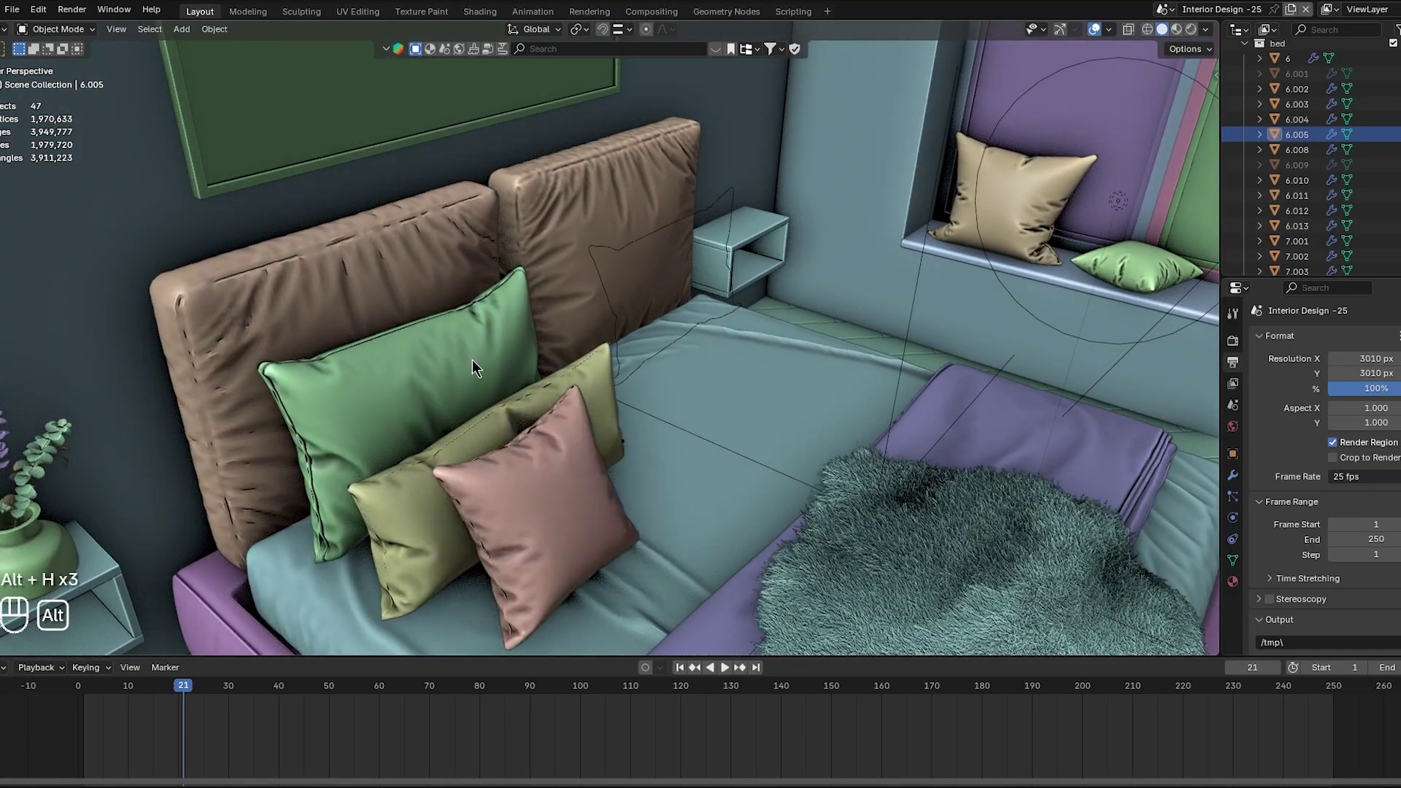
key("alt+h")
key("alt+h")
key("alt+h")
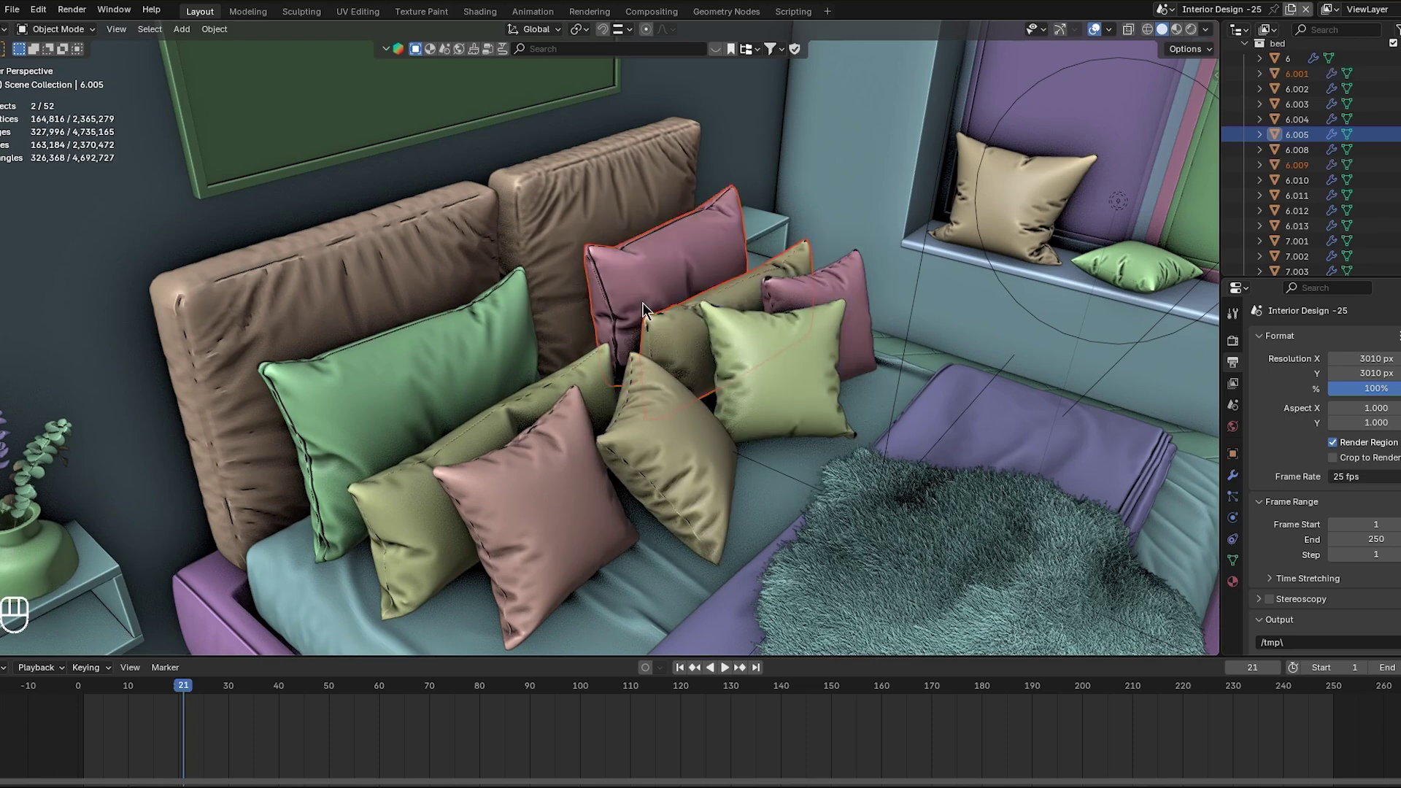
middle_click_drag(663, 322, 677, 352)
left_click(670, 336, "shift")
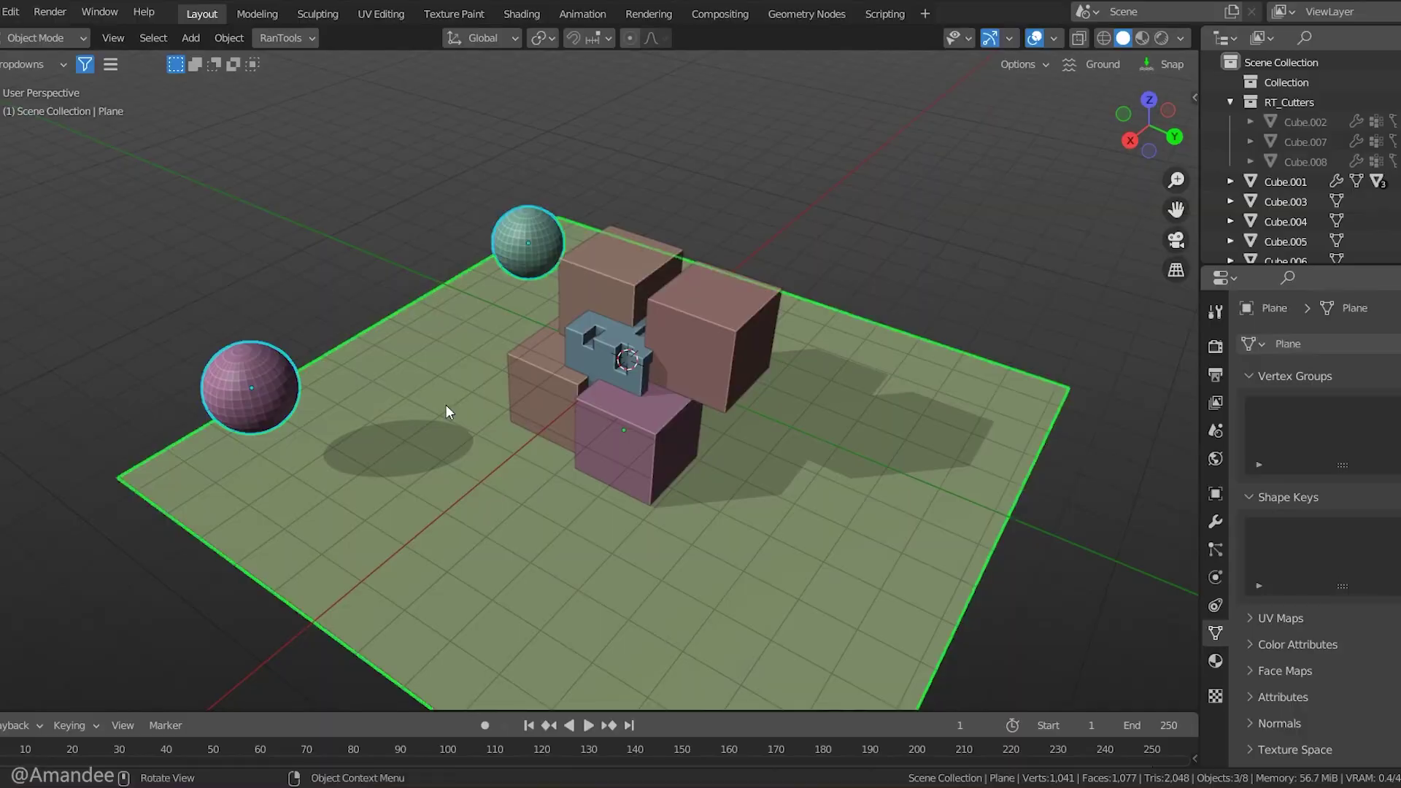
Hide the selected ground plane and spheres together, and hide the two upper cubes as a second hiding step.
key("Delete")
left_click(624, 271)
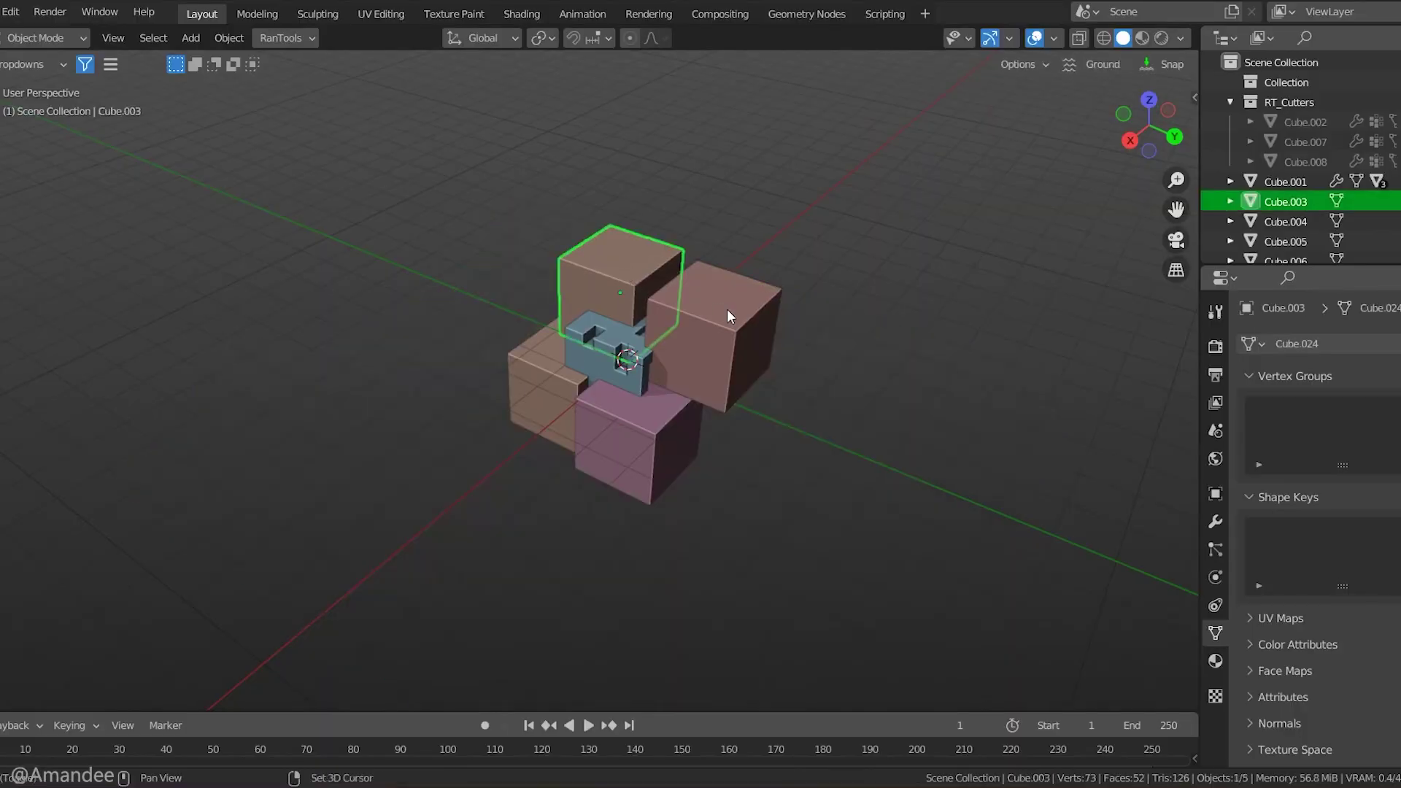
left_click(727, 308, "shift")
key("h")
Inset the blue block's top face, extrude it about 0.13 m inward and return to Object Mode.
scroll(686, 314, "up", 4)
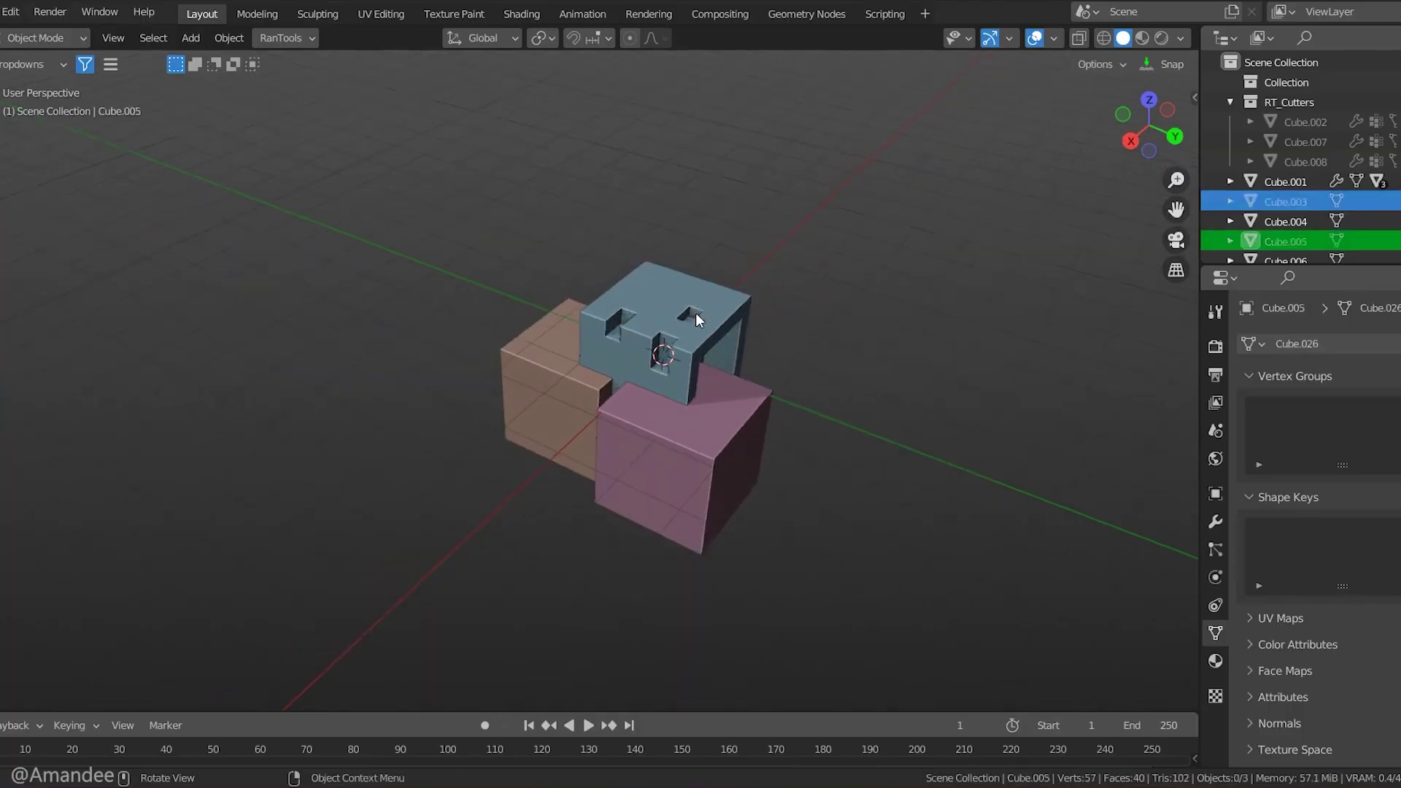
left_click(699, 277)
key("Tab")
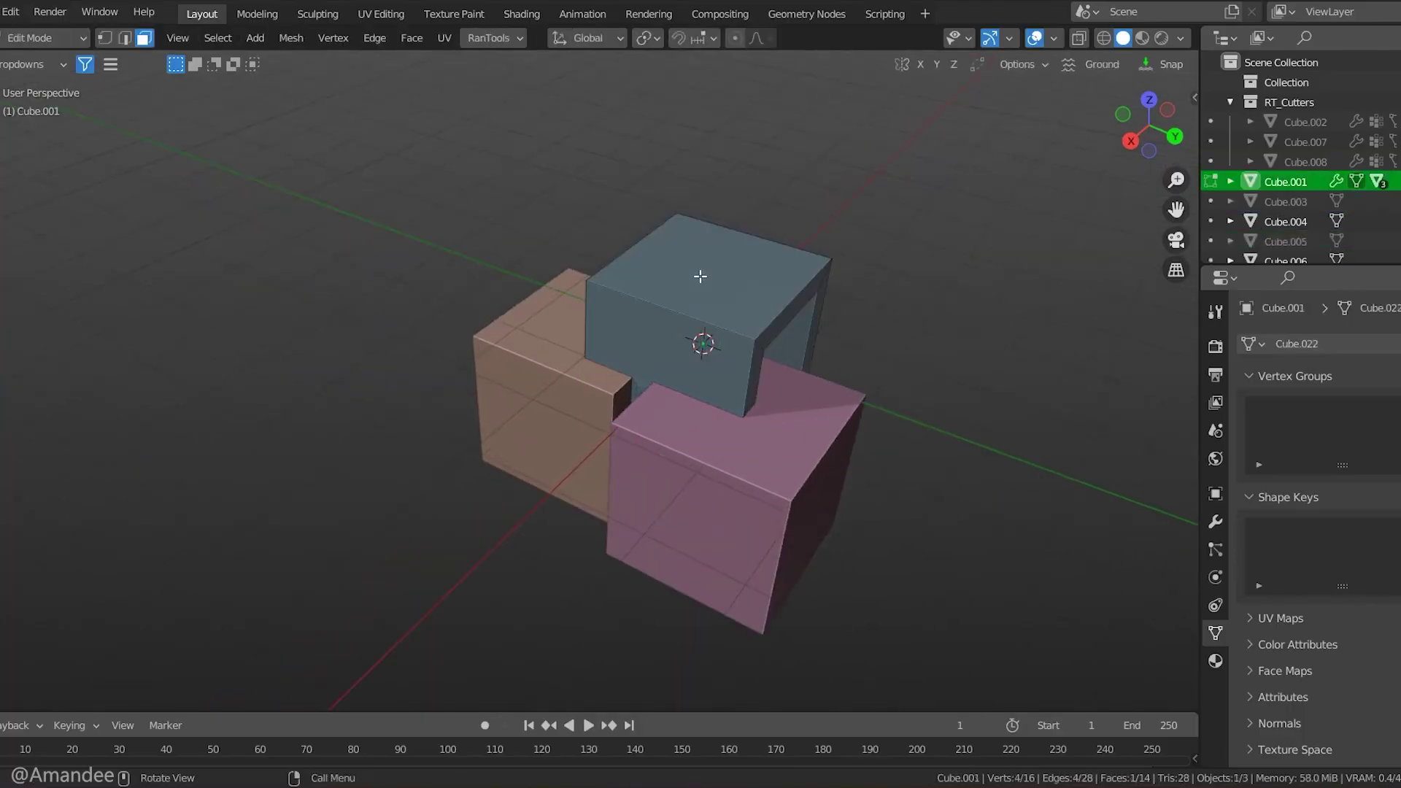
left_click(795, 302)
key("e")
left_click(796, 311)
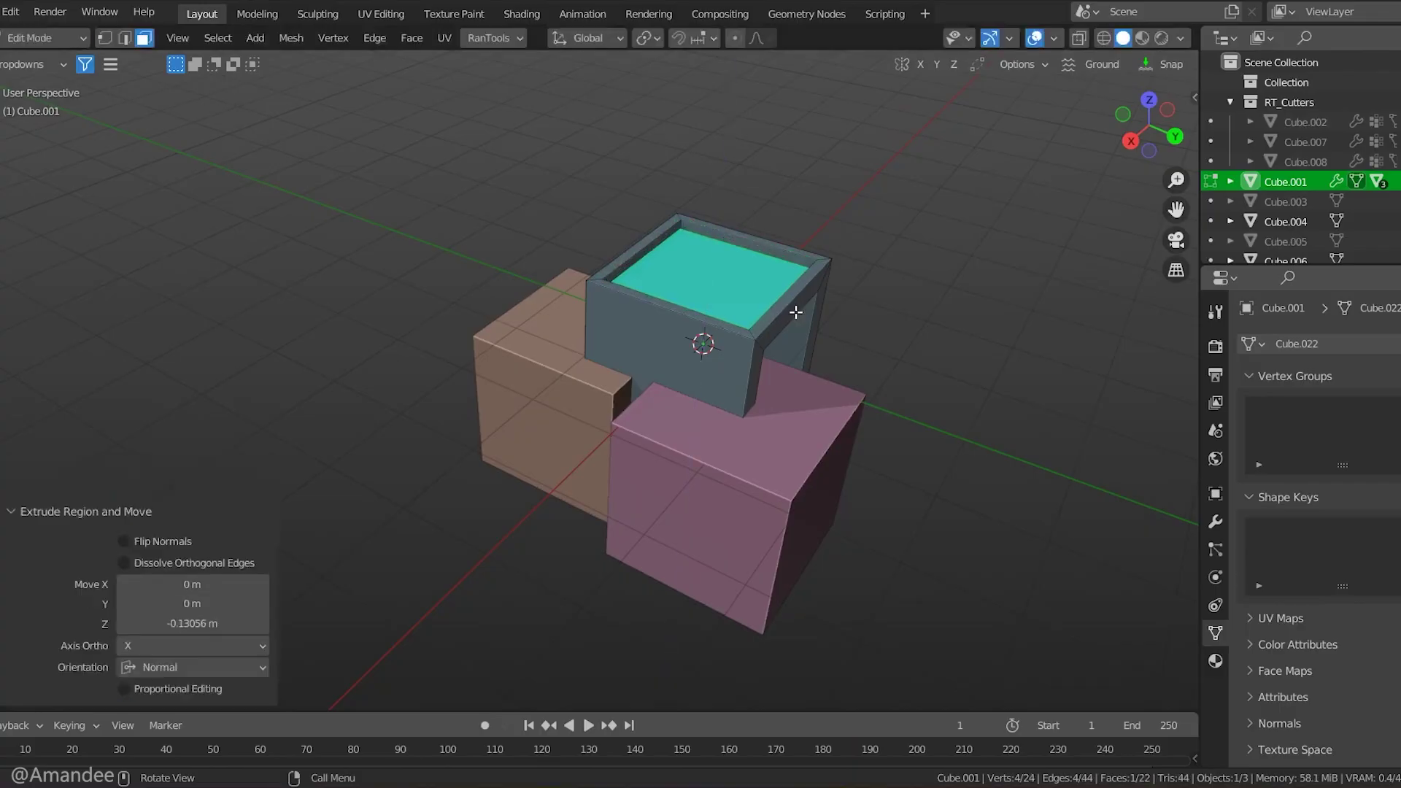
key("Tab")
middle_click_drag(774, 336, 738, 343, "shift")
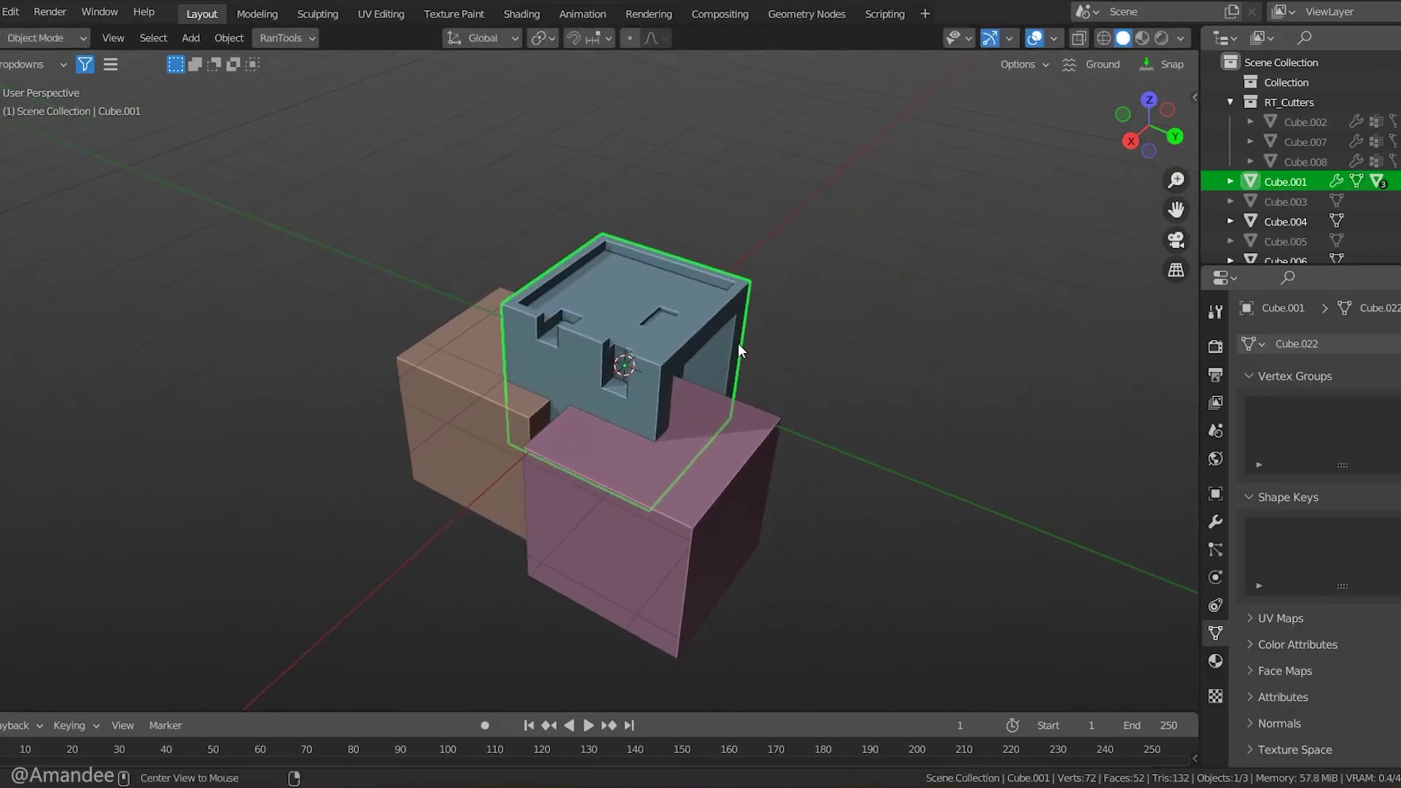
Unhide the two upper cubes, the ground plane with the spheres, and the boolean cutters one hiding step at a time.
key("alt+h")
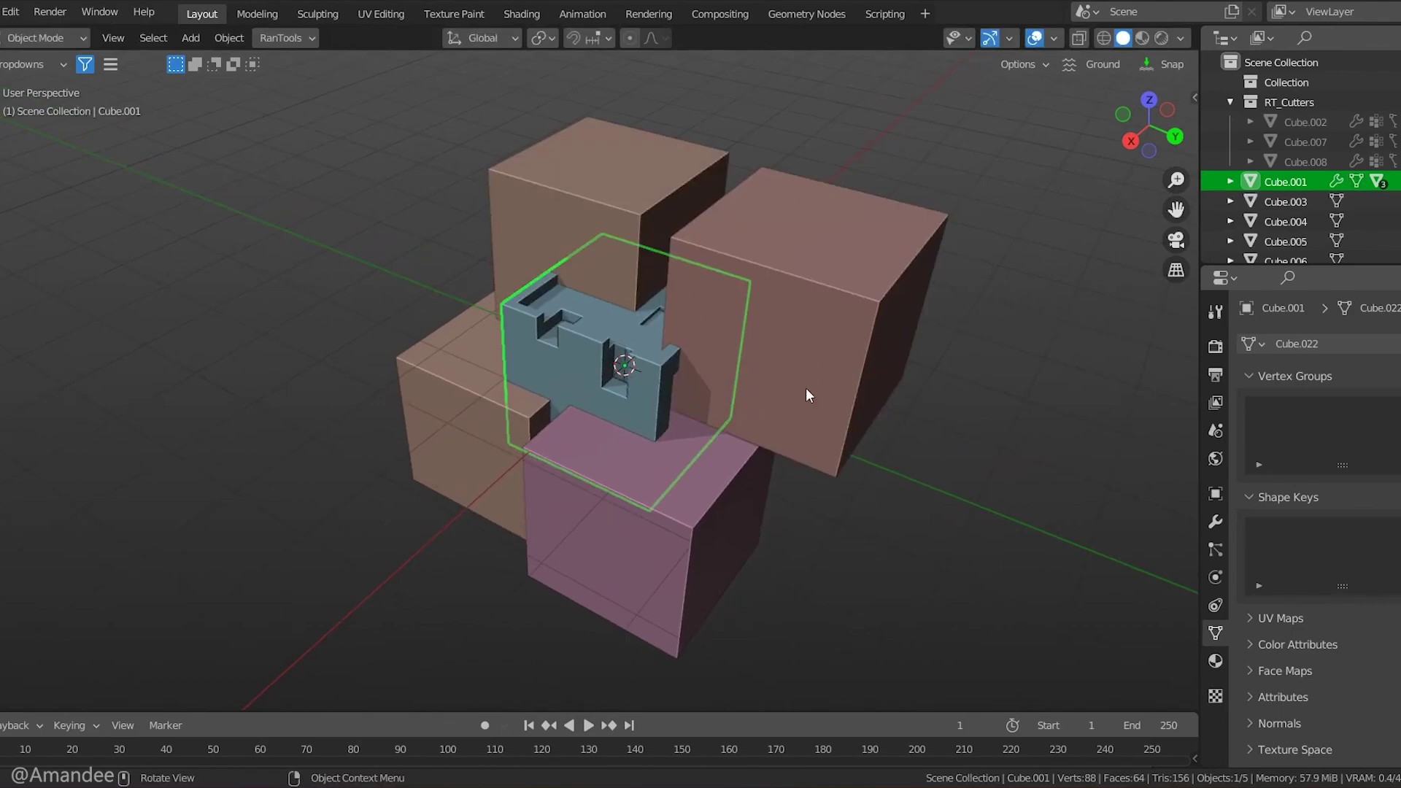
scroll(805, 394, "down", 3)
key("alt+h")
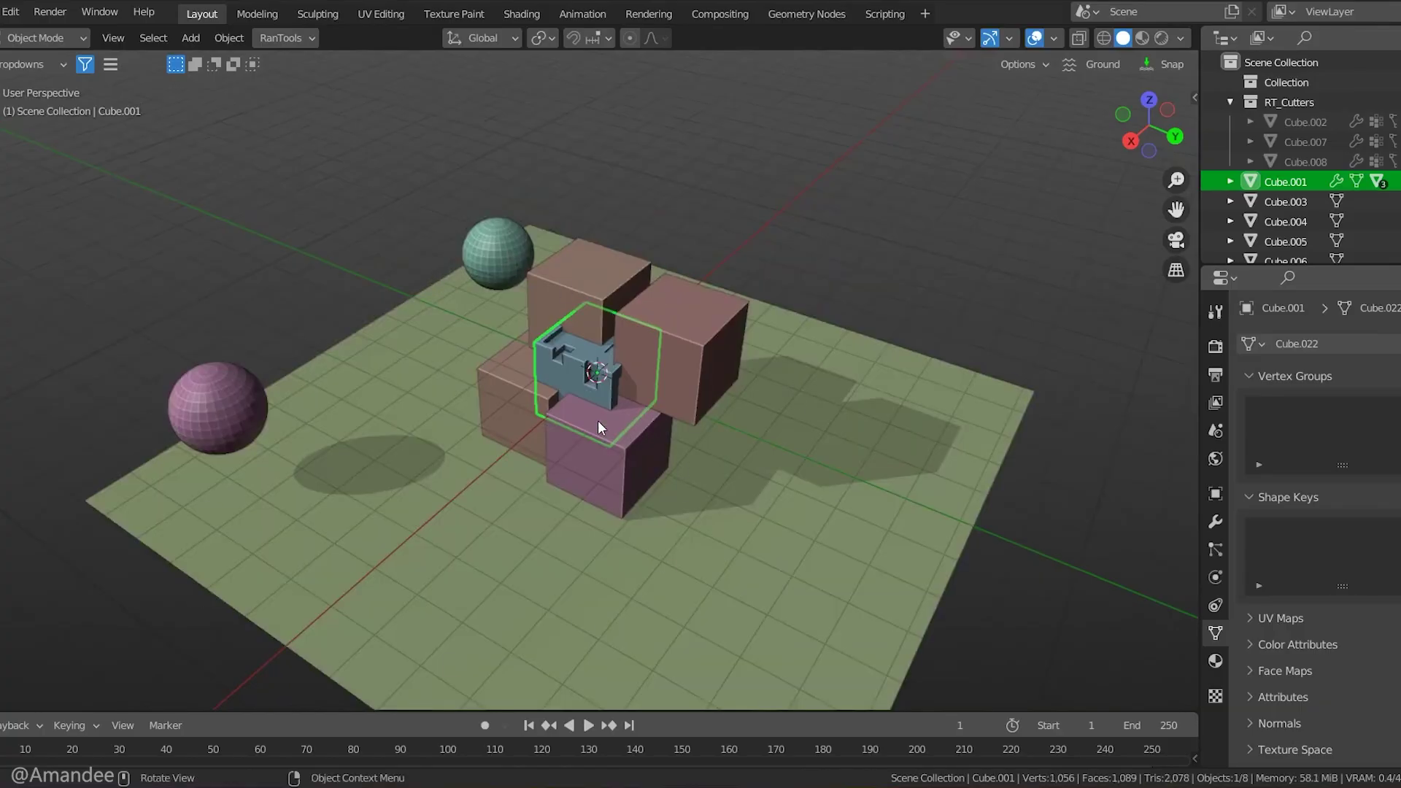
middle_click_drag(752, 421, 673, 458)
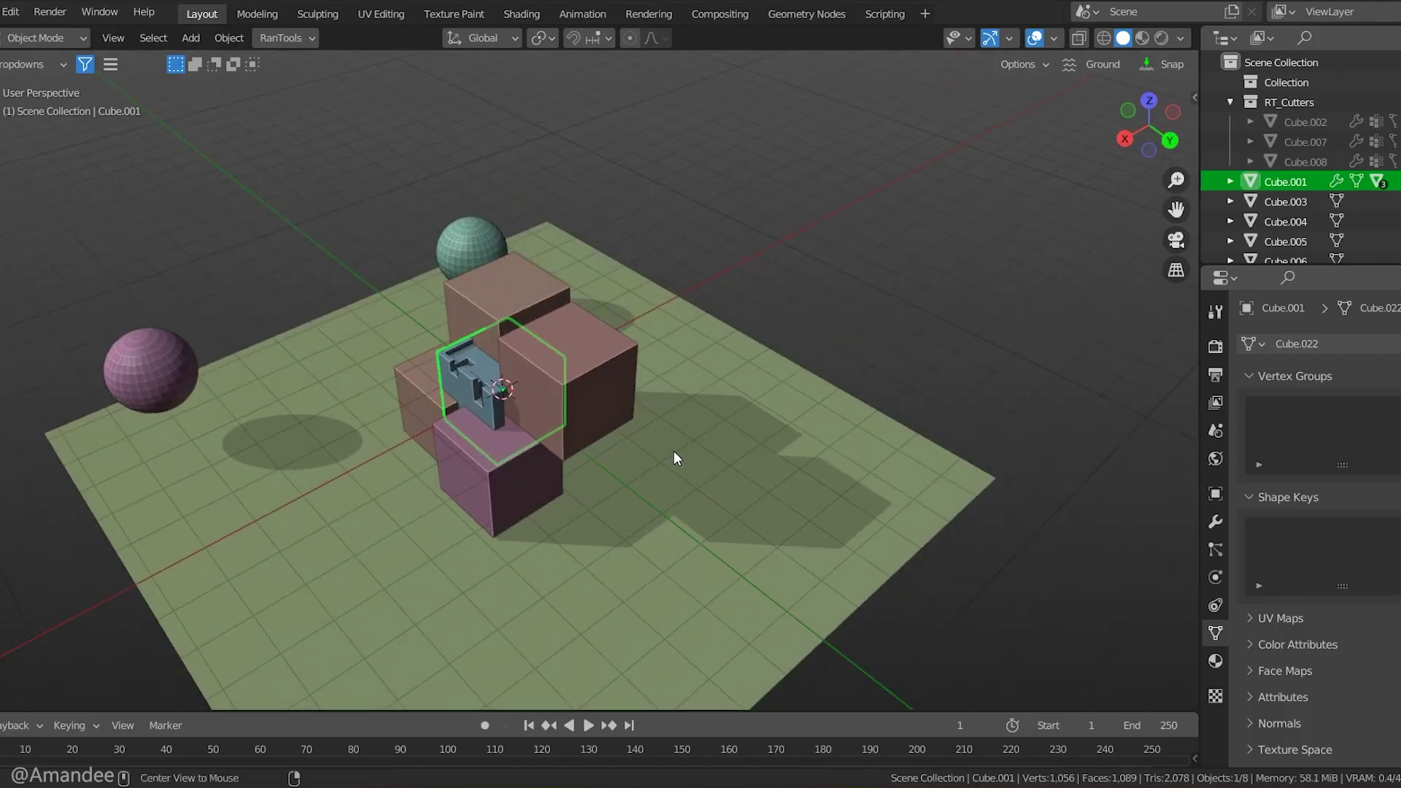
key("alt+h")
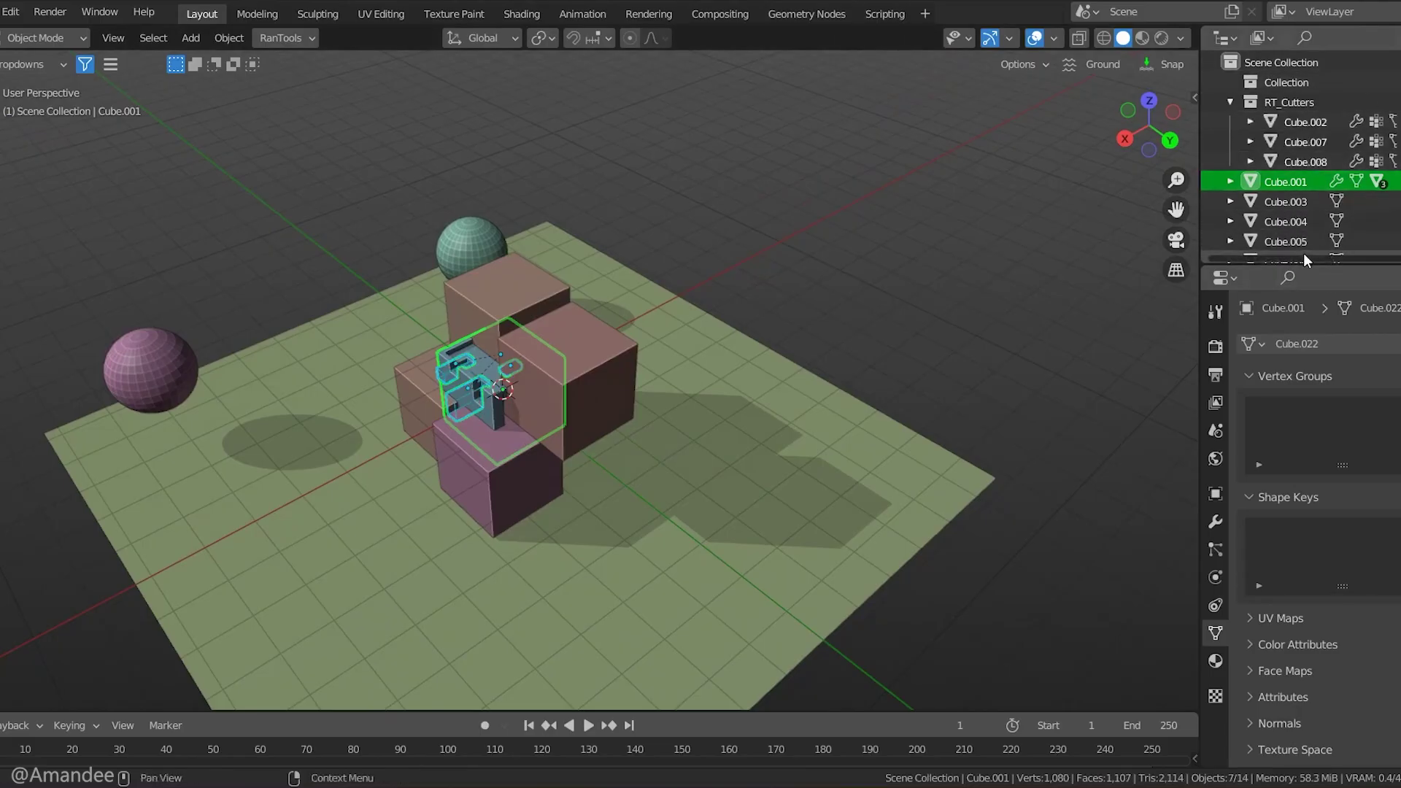
Select the four large cubes around the blue block and join them into one object.
middle_click_drag(546, 462, 620, 437)
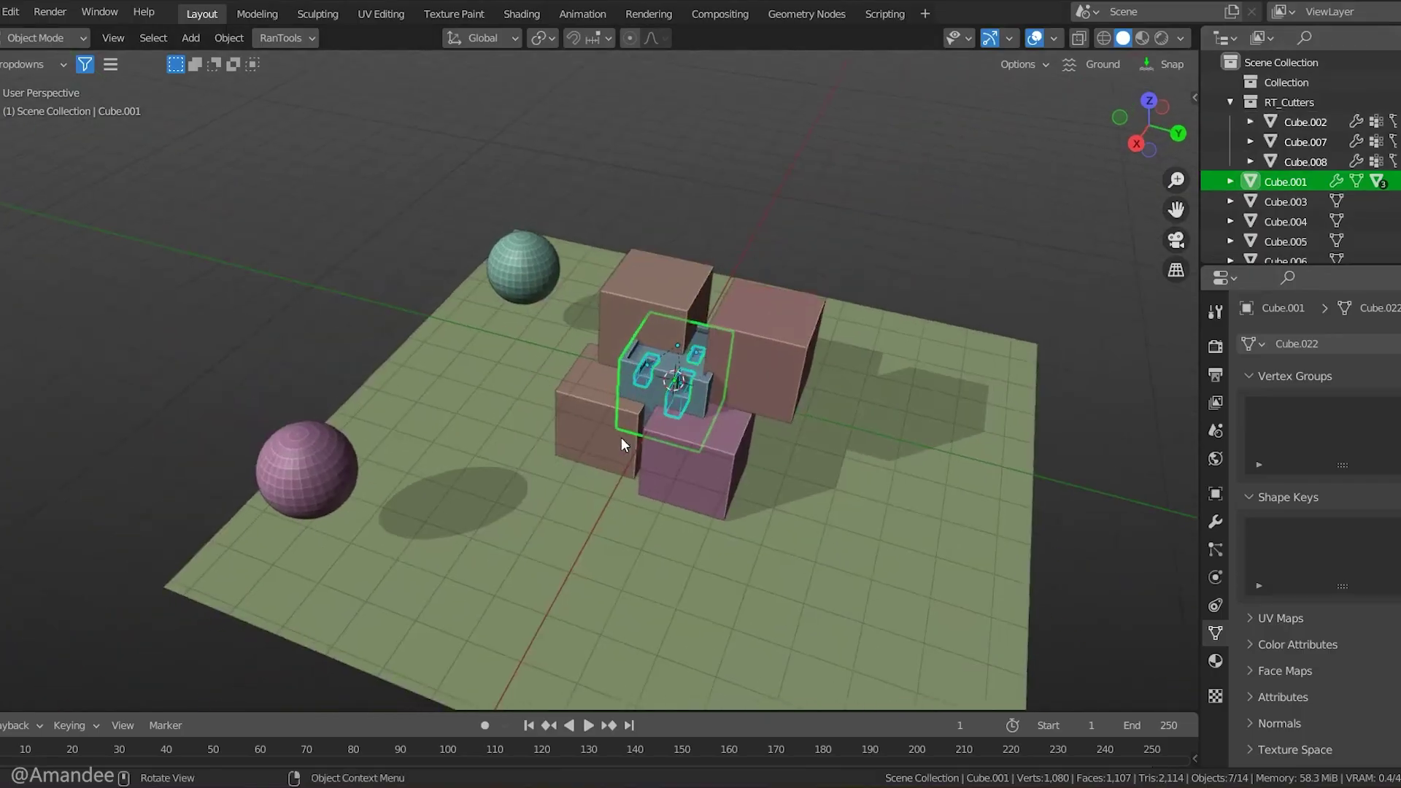
left_click(744, 300)
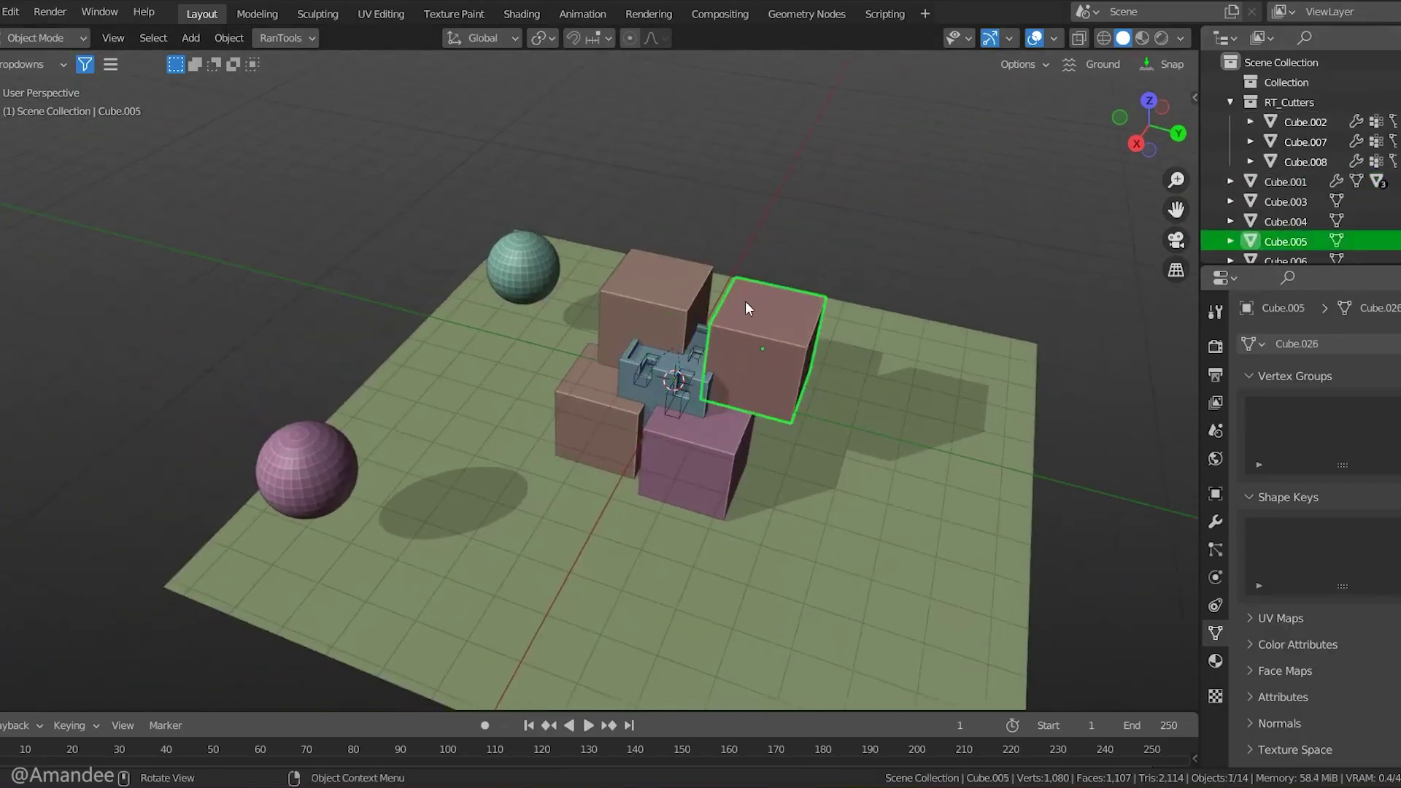
left_click(686, 291, "shift")
left_click(590, 401, "shift")
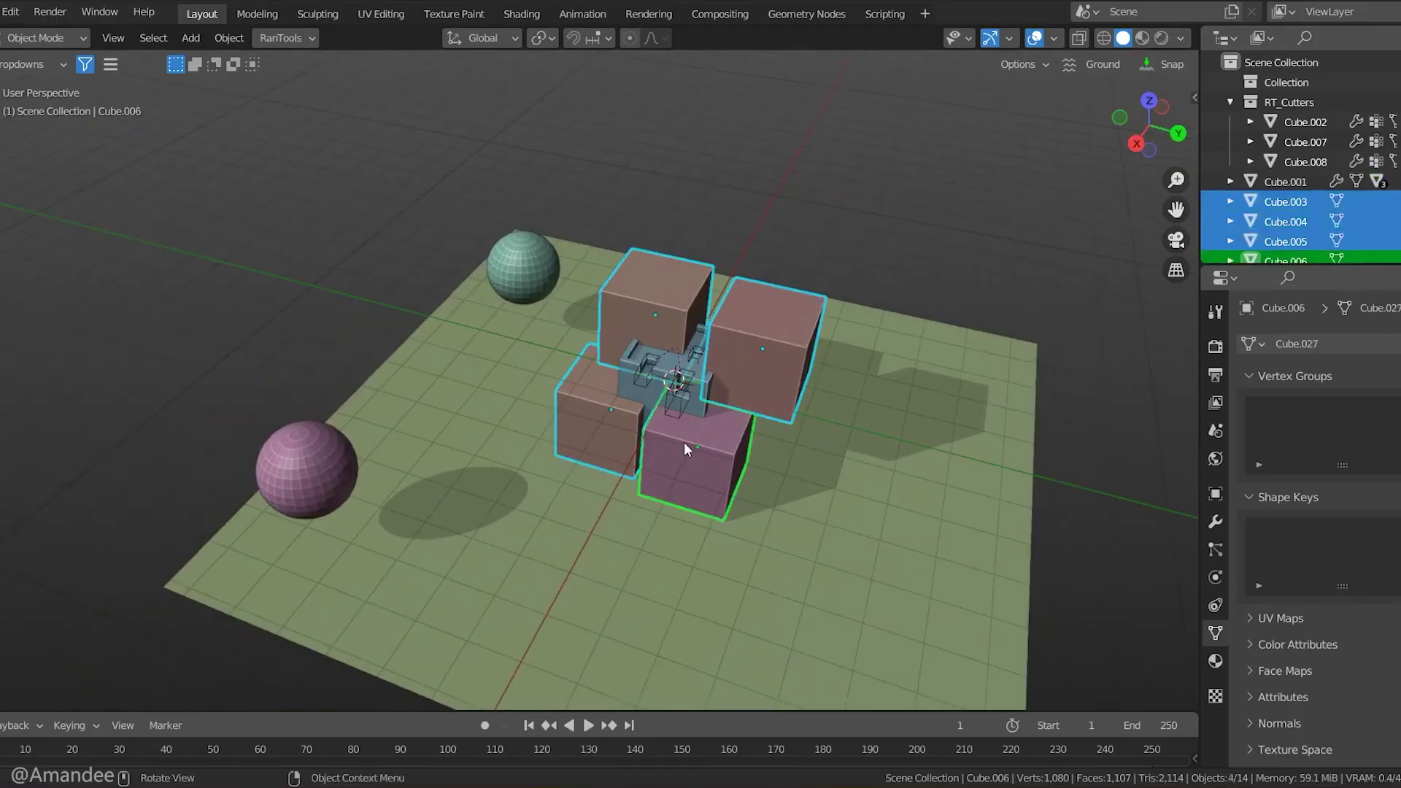
left_click(685, 441, "shift")
key("ctrl+j")
Enter Edit Mode on the joined cubes and select the top face of the upper rear cube.
key("Tab")
scroll(730, 402, "up", 4)
scroll(711, 401, "up", 2)
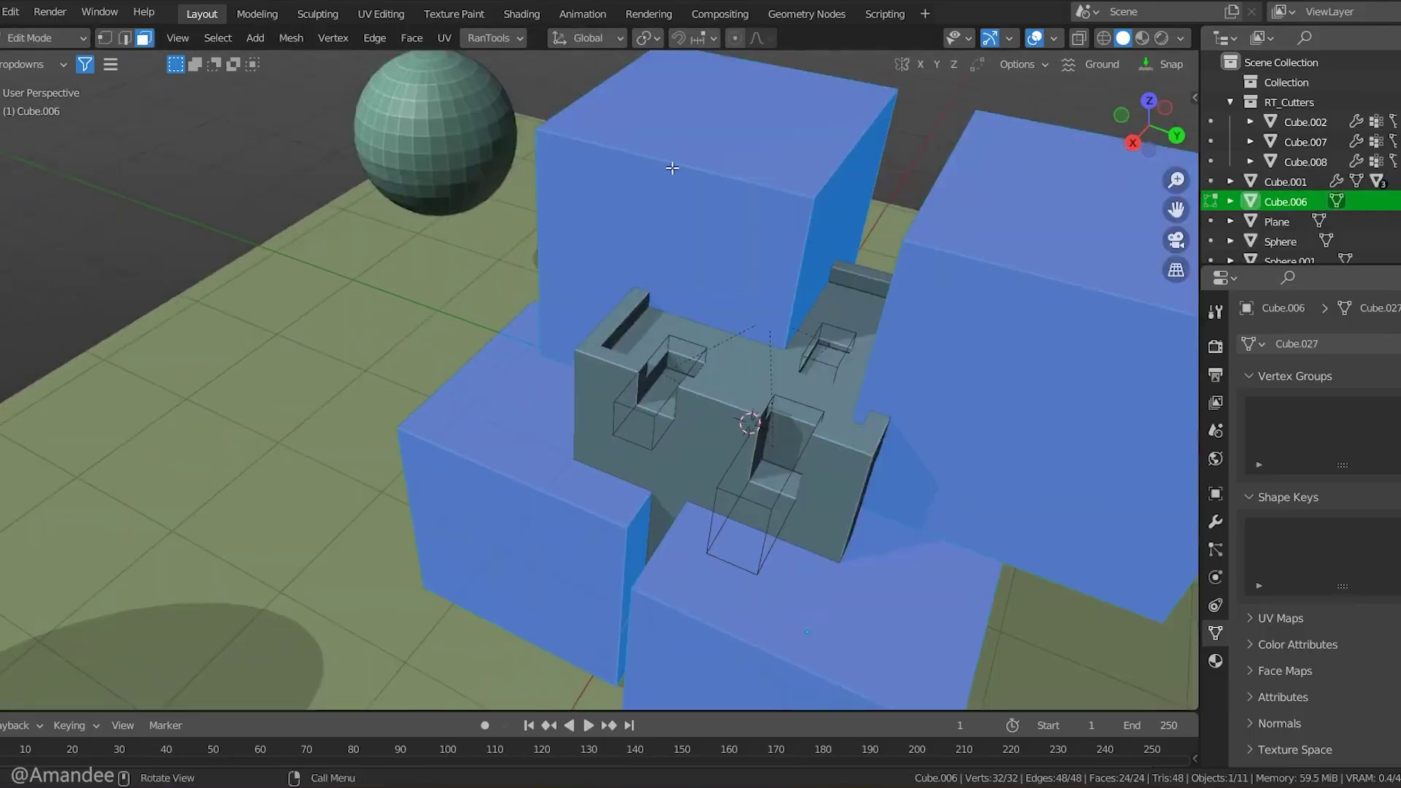
left_click(679, 146)
scroll(686, 159, "down", 2)
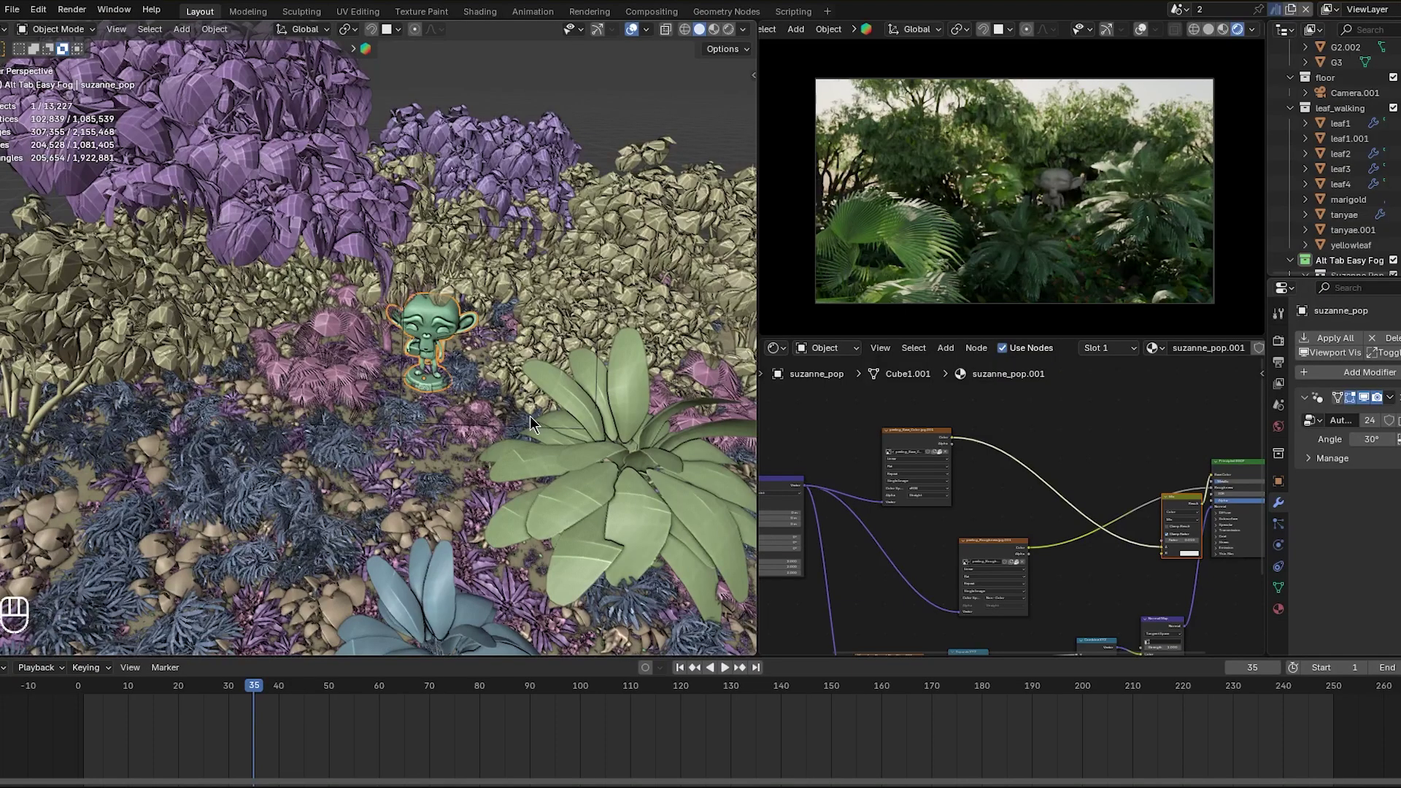
Hide the monkey figurine, the large green plant, the purple trees and the blue plant one after another.
middle_click_drag(416, 419, 469, 406)
left_click(435, 325)
key("h")
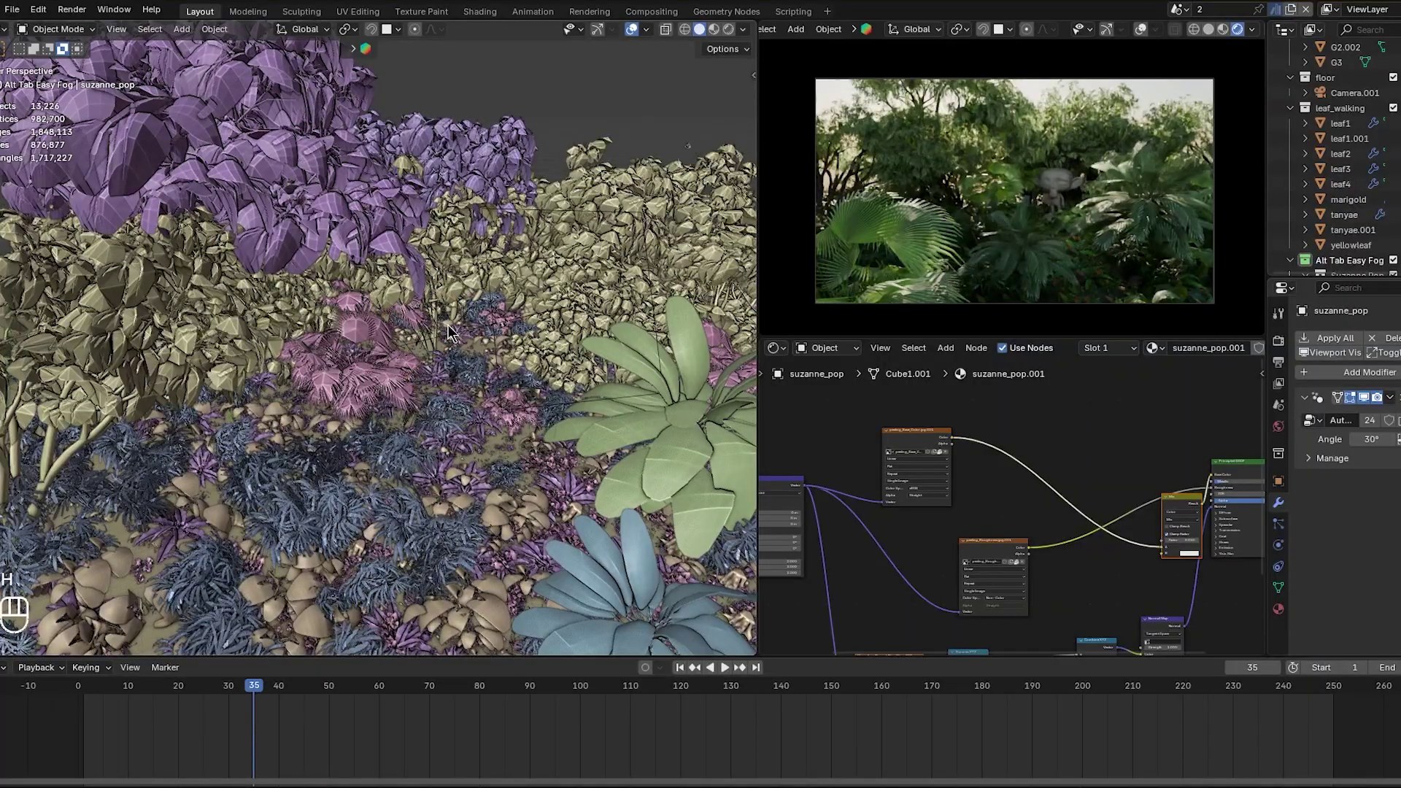
scroll(478, 382, "up", 2)
left_click(651, 466)
key("h")
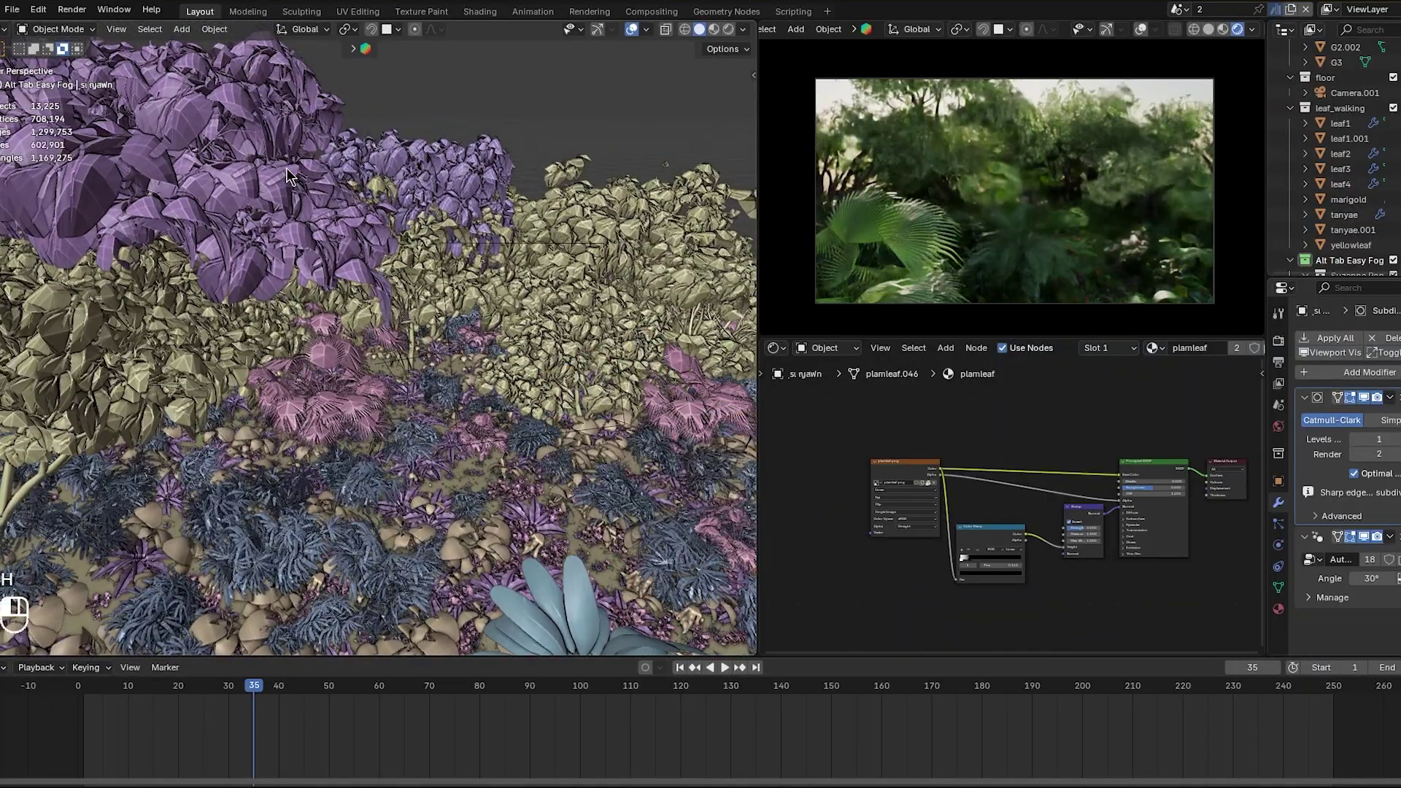
left_click(437, 164)
key("h")
middle_click_drag(446, 299, 416, 227)
left_click(403, 473)
key("h")
Unhide all hidden jungle objects at once.
middle_click_drag(403, 472, 418, 458)
key("alt+h")
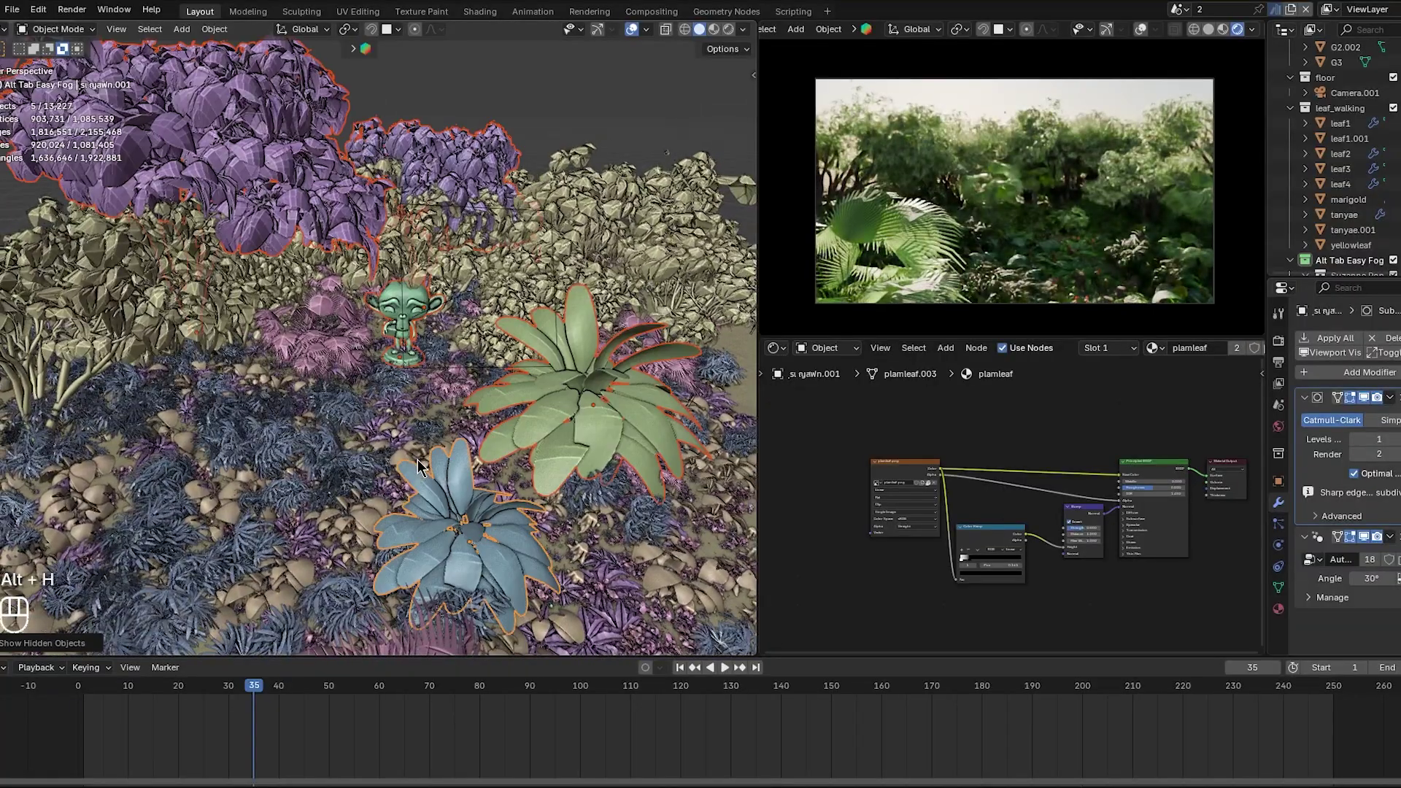
middle_click_drag(418, 458, 432, 421)
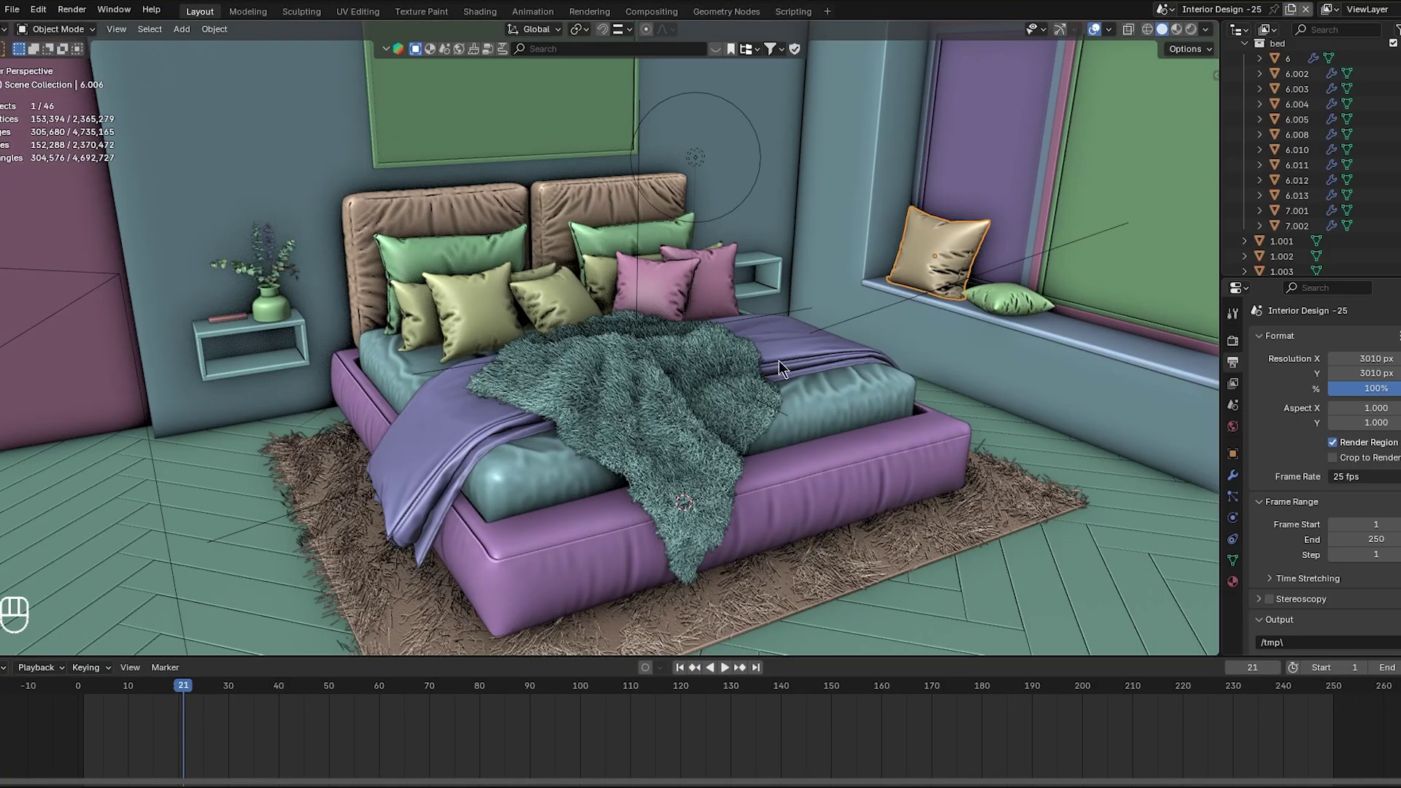
Hide the fur throw and the teal mattress from the bed.
scroll(779, 360, "up", 5)
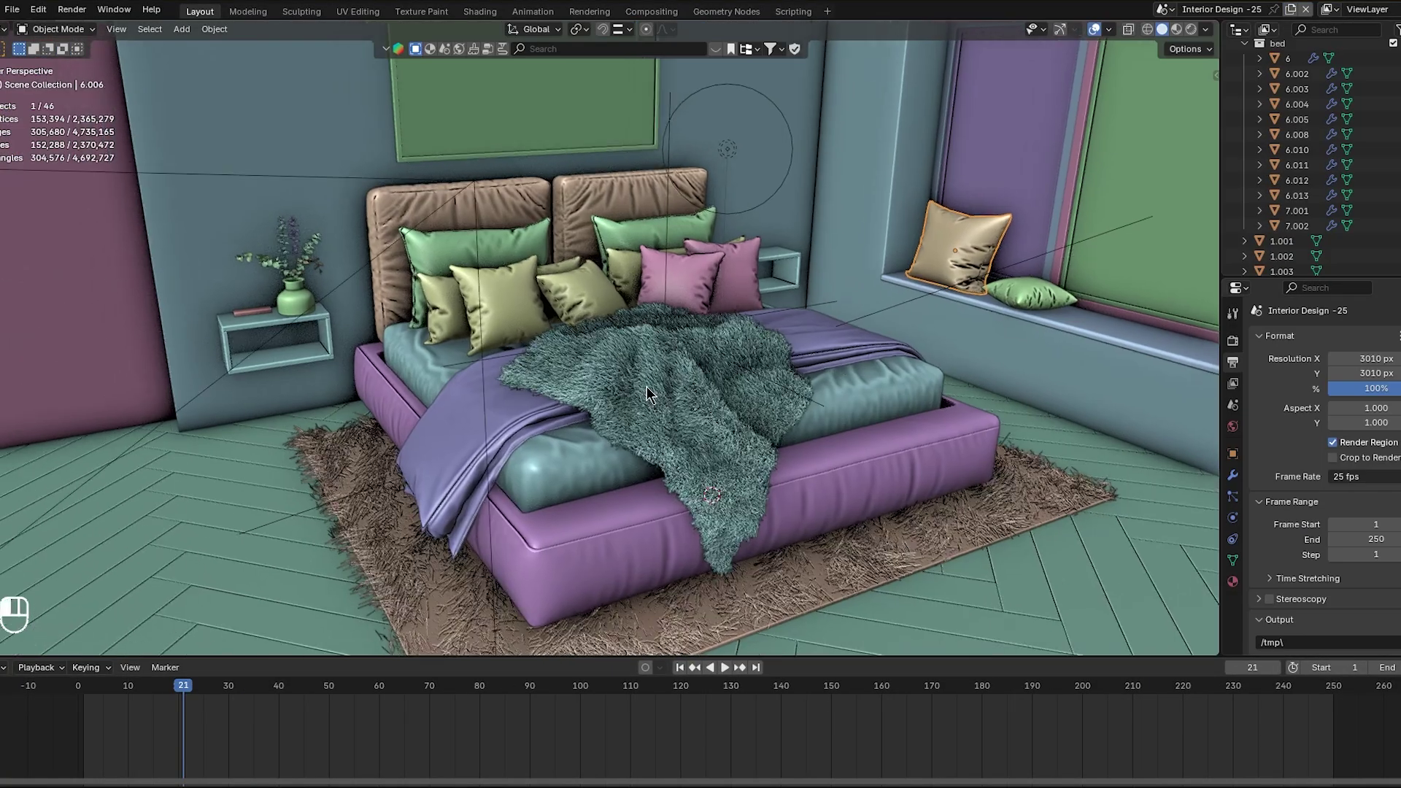
left_click(524, 502)
key("h")
Reshape the blanket's front edge with three proportional-editing moves in Edit Mode and return to Object Mode.
left_click(554, 428)
key("Tab")
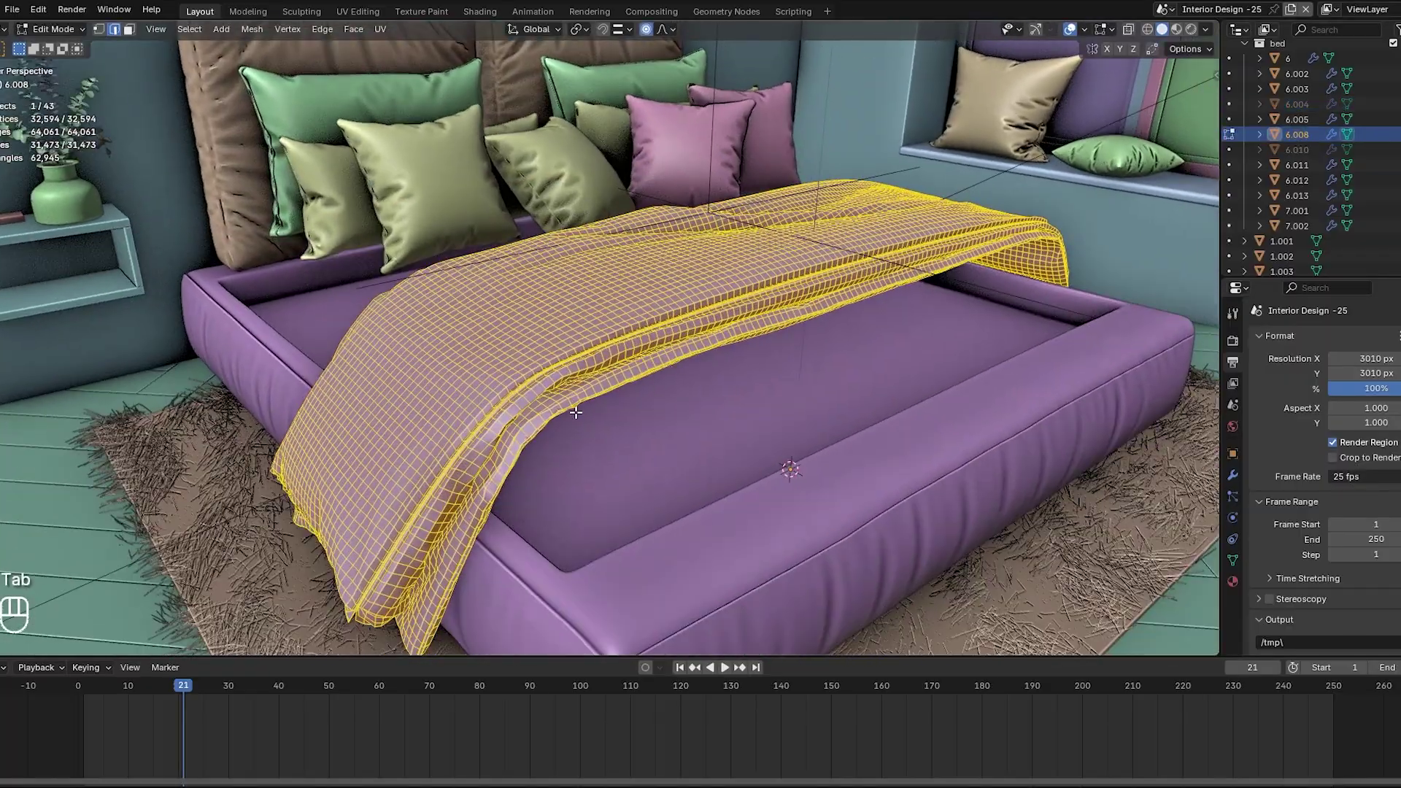
left_click(575, 411)
scroll(574, 410, "up", 3)
middle_click_drag(574, 411, 577, 379)
key("g")
left_click(582, 456)
left_click(719, 437)
key("g")
middle_click_drag(581, 456, 529, 464)
left_click(748, 429)
key("g")
left_click(650, 478)
key("Tab")
Unhide the mattress layers, hide the outer teal cover and select the mattress beneath it.
key("alt+h")
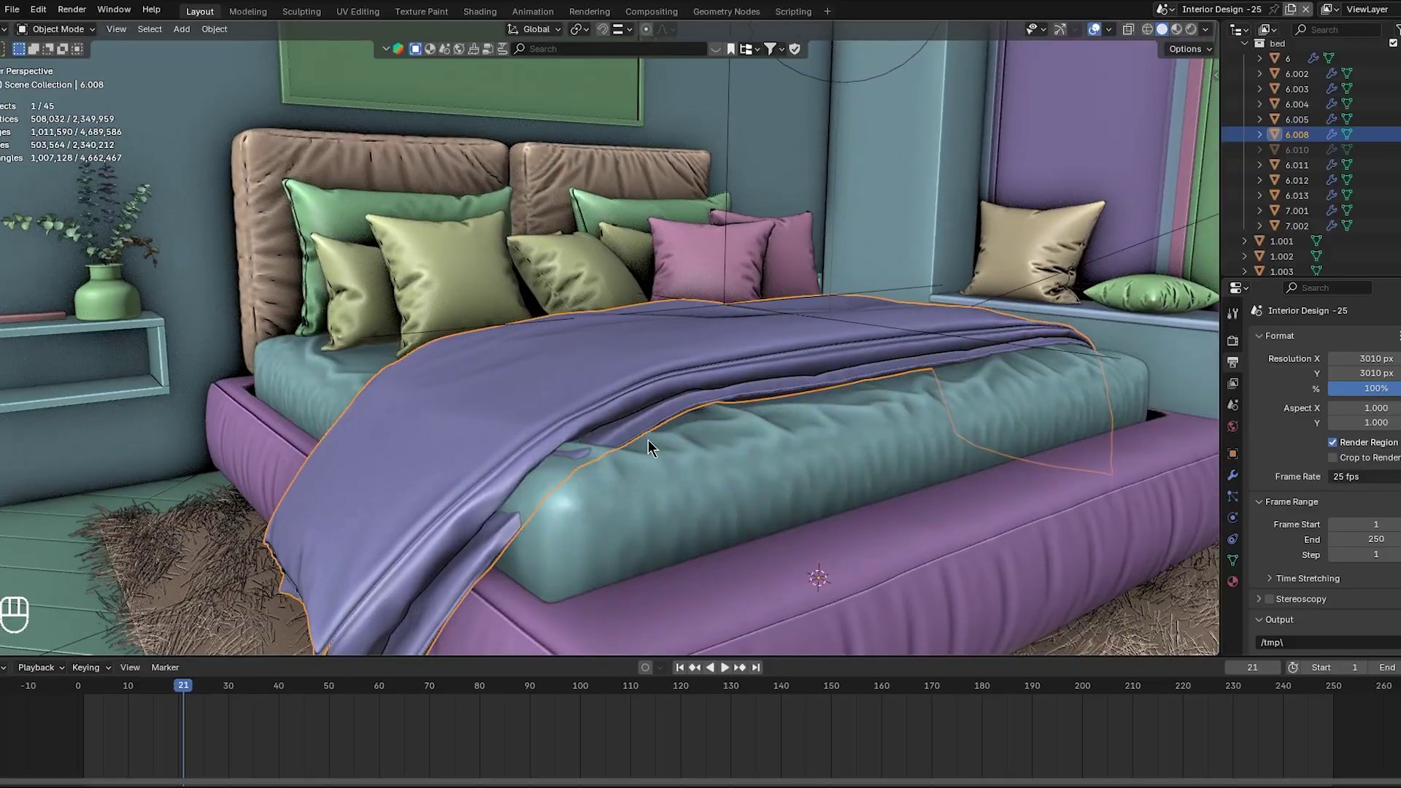
left_click(711, 413)
key("h")
left_click(663, 460)
Reshape the mattress's front corner with two proportional-editing moves in Edit Mode and return to Object Mode.
middle_click_drag(661, 461, 664, 392, "shift")
scroll(657, 387, "up", 2)
key("Tab")
left_click(586, 364)
key("g")
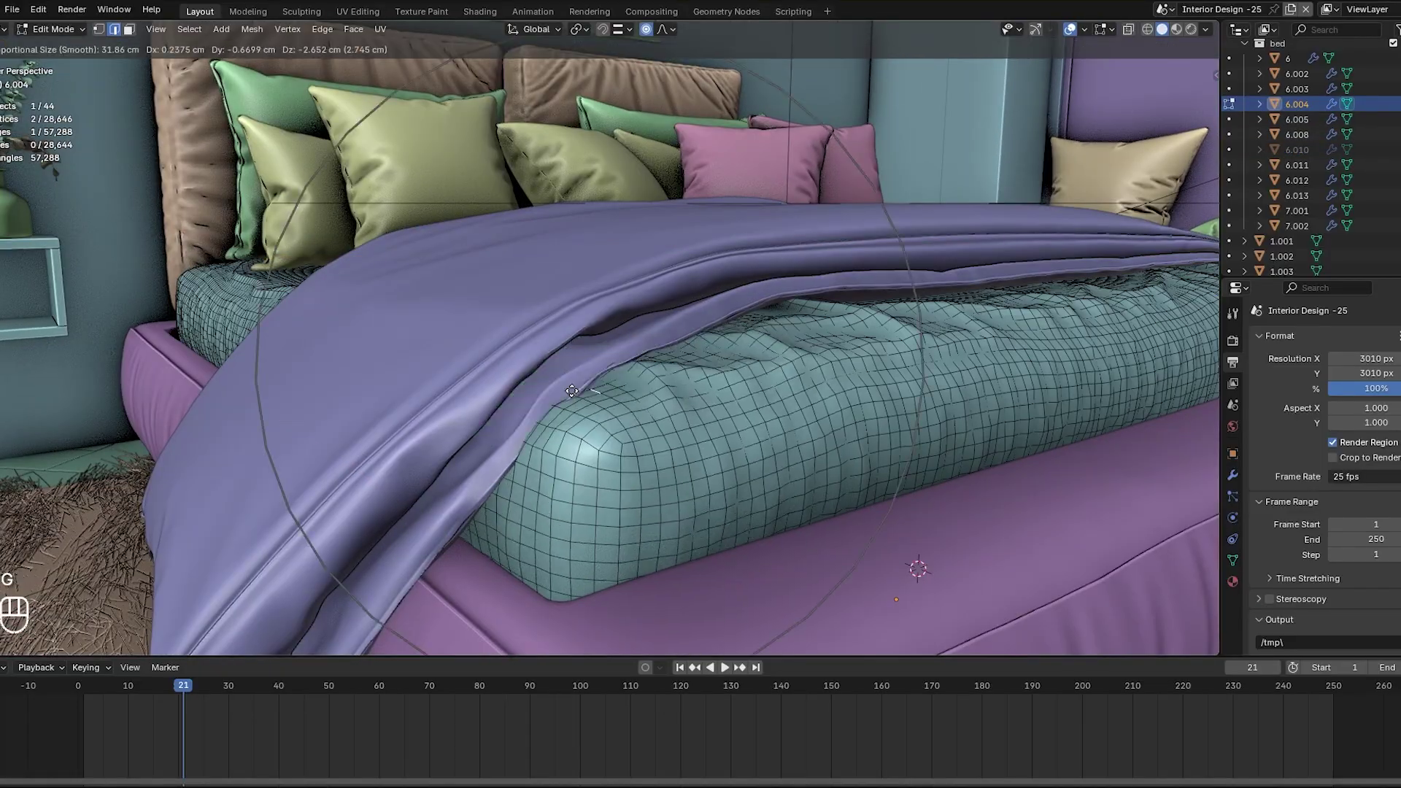
left_click(572, 391)
middle_click_drag(571, 391, 692, 360)
key("g")
left_click(544, 456)
scroll(548, 452, "down", 3)
key("Tab")
Unhide the outer mattress cover and move a point on its front part in Edit Mode.
key("alt+h")
left_click(651, 380)
key("Tab")
left_click(697, 361)
key("g")
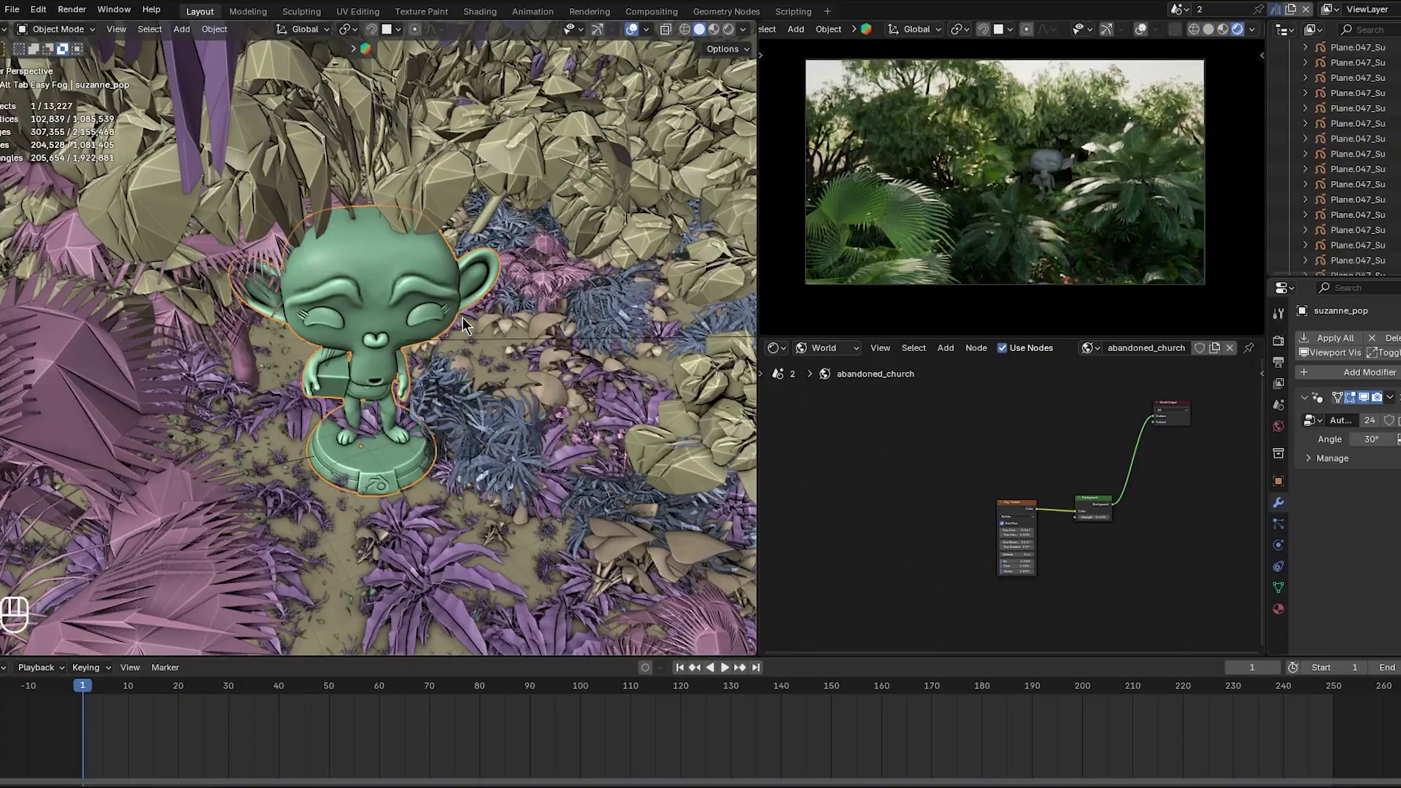
Hide the two purple trees behind the monkey figurine one after another.
scroll(455, 317, "down", 4)
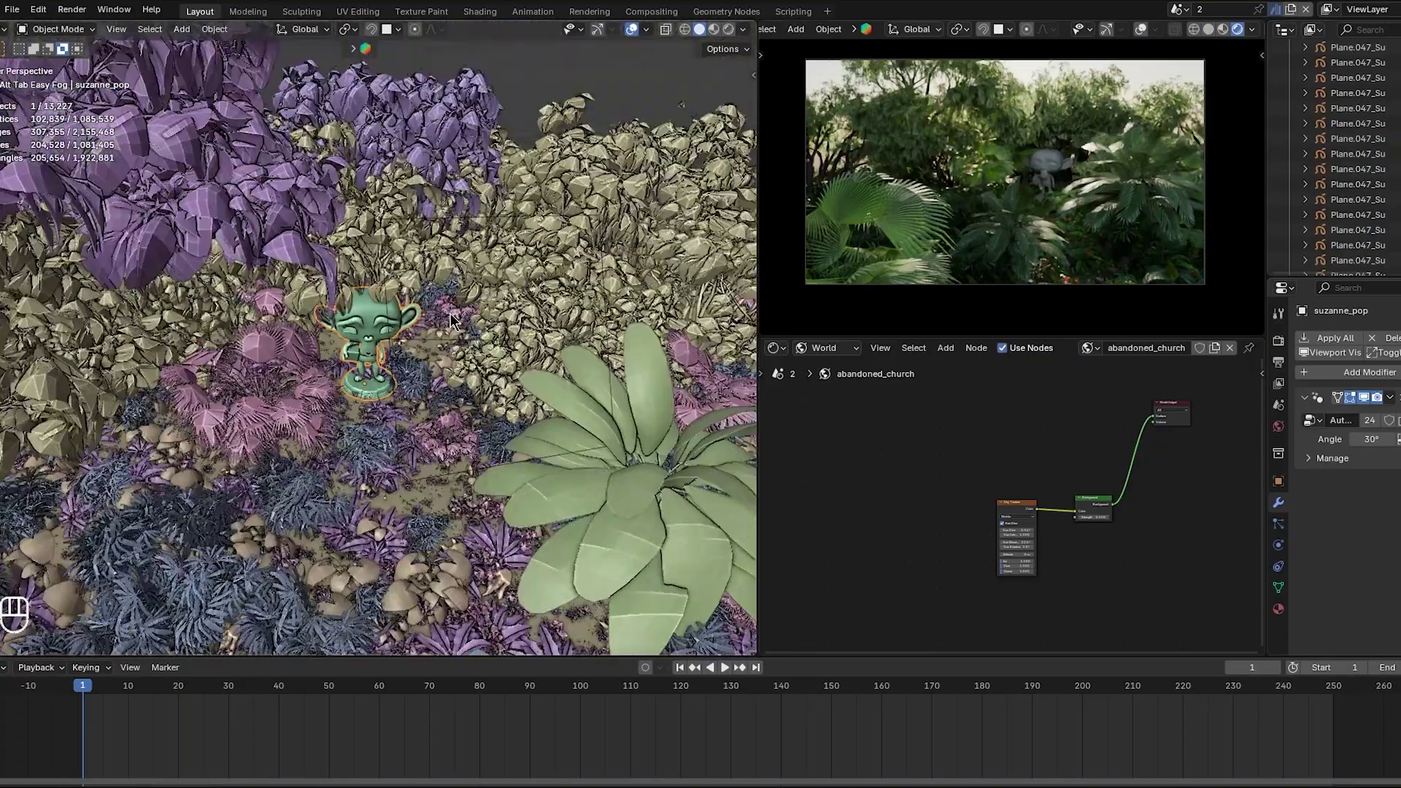
scroll(450, 313, "down", 2)
left_click(292, 232)
key("h")
left_click(377, 200)
key("h")
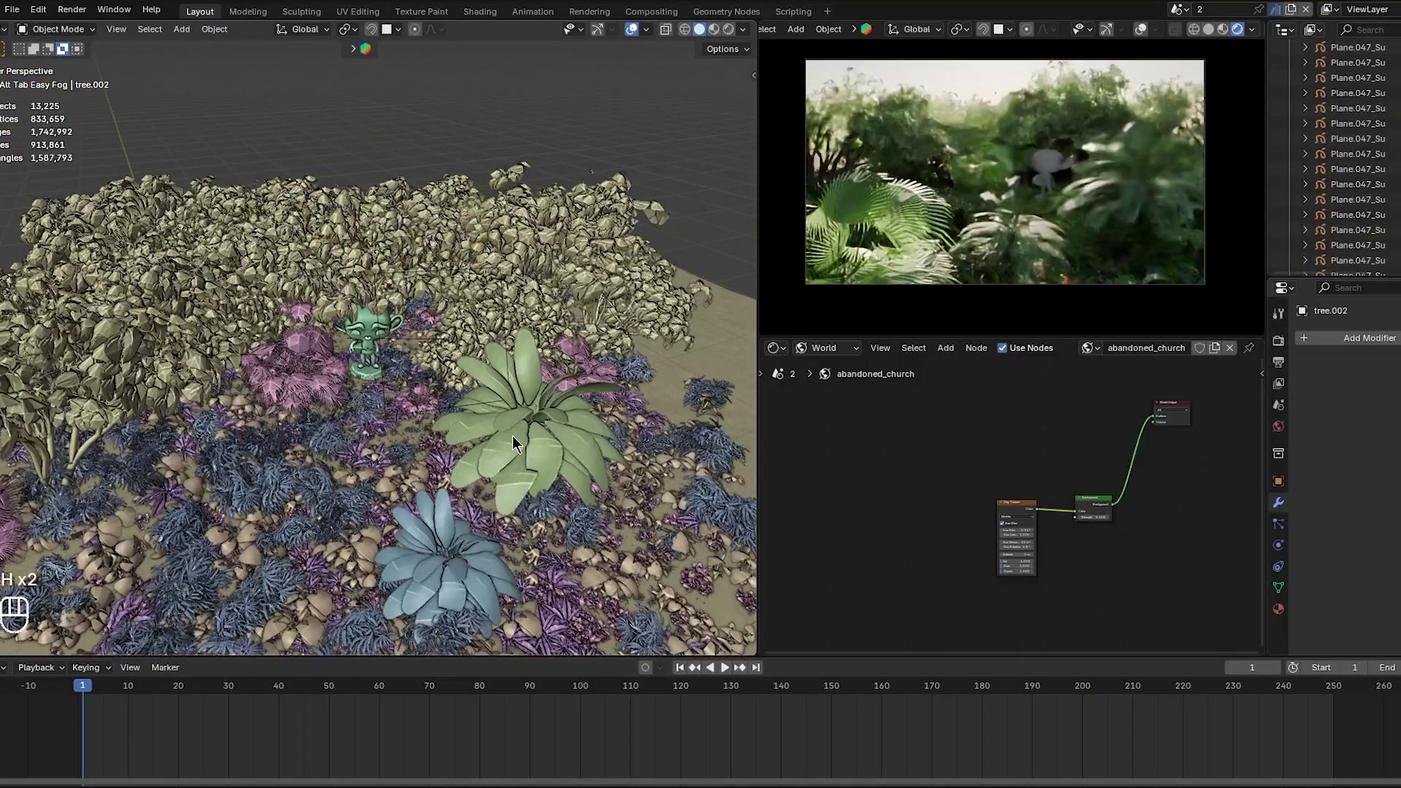
Hide the large green plant, the blue plant and the terrain with its scattered vegetation.
left_click(512, 436)
key("h")
left_click(461, 539)
key("h")
left_click(445, 486)
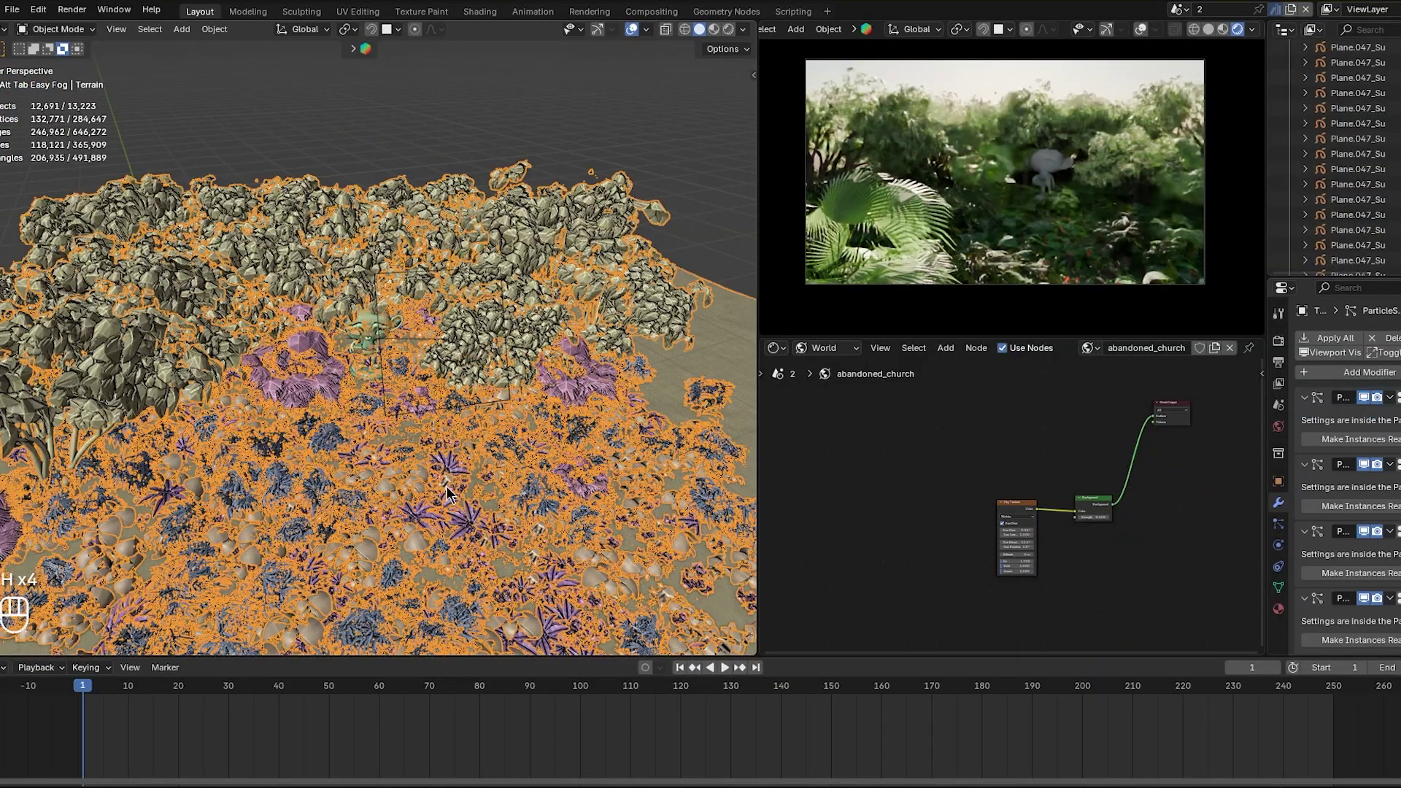
key("h")
Select the monkey figurine and examine it up close in both the modelling and the rendered viewport.
scroll(369, 355, "up", 3)
left_click(369, 355)
scroll(387, 346, "up", 4)
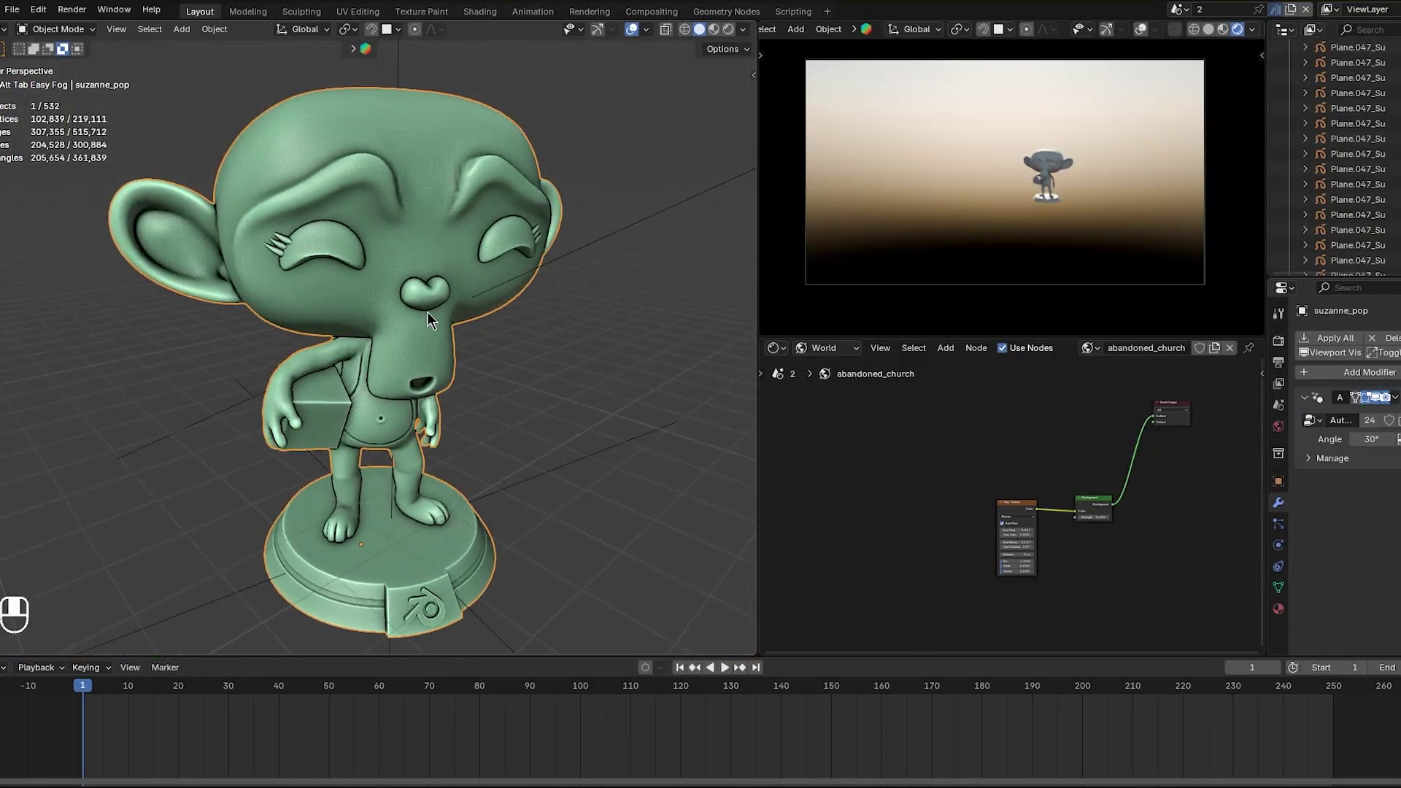
middle_click_drag(427, 313, 439, 309)
scroll(1101, 171, "up", 3)
middle_click_drag(1080, 178, 988, 297, "shift")
scroll(1000, 226, "up", 2)
scroll(988, 296, "up", 3)
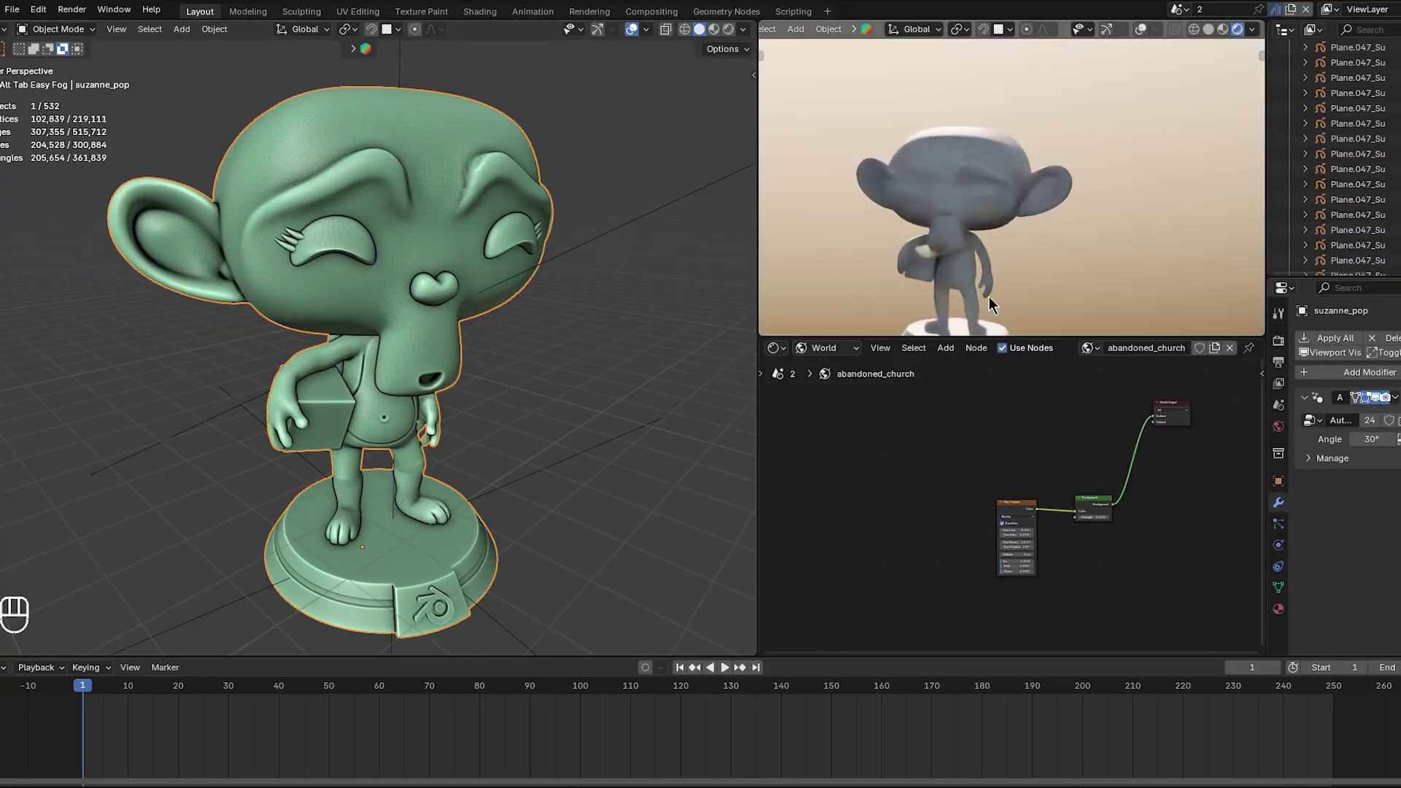